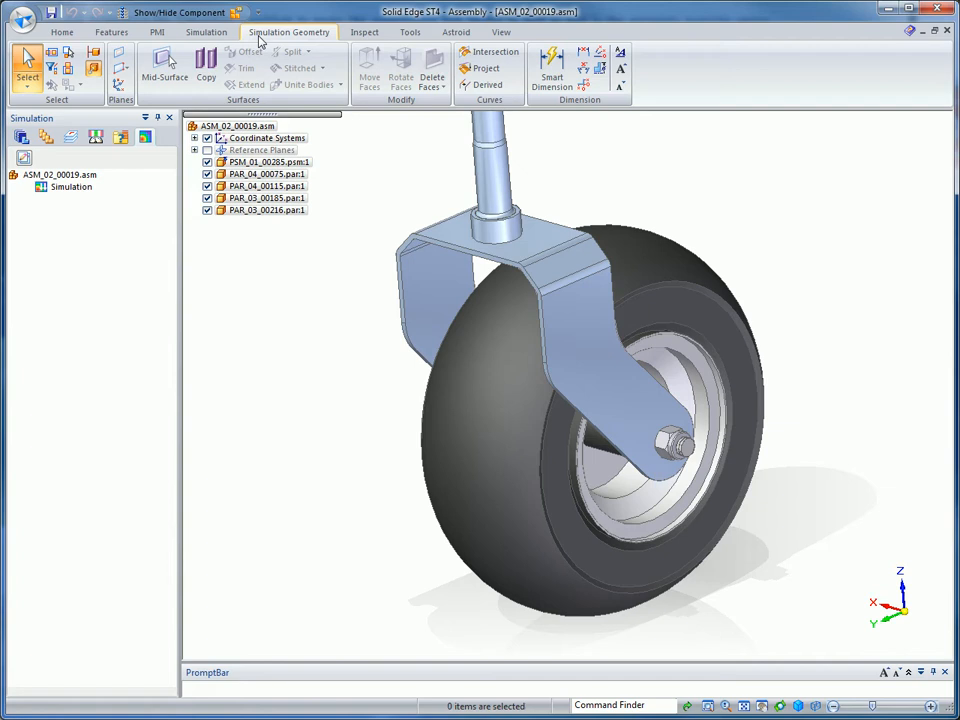
Create a mid-surface of the sheet metal fork bracket with an offset ratio of 0.500.
{"action": "left_click", "coordinate": [165, 62]}
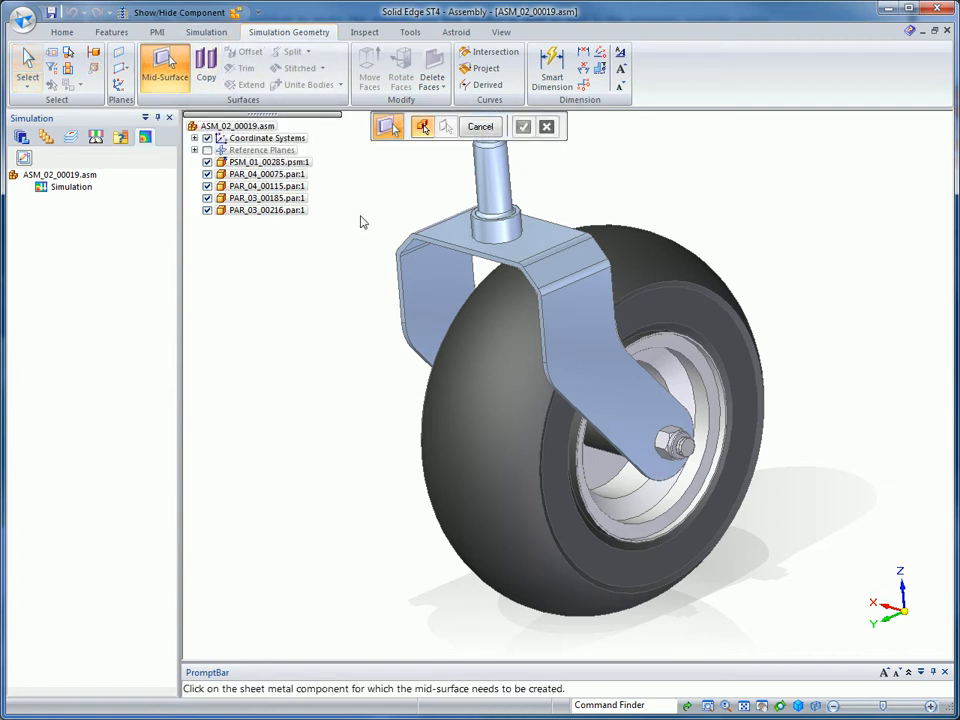
{"action": "left_click", "coordinate": [410, 260]}
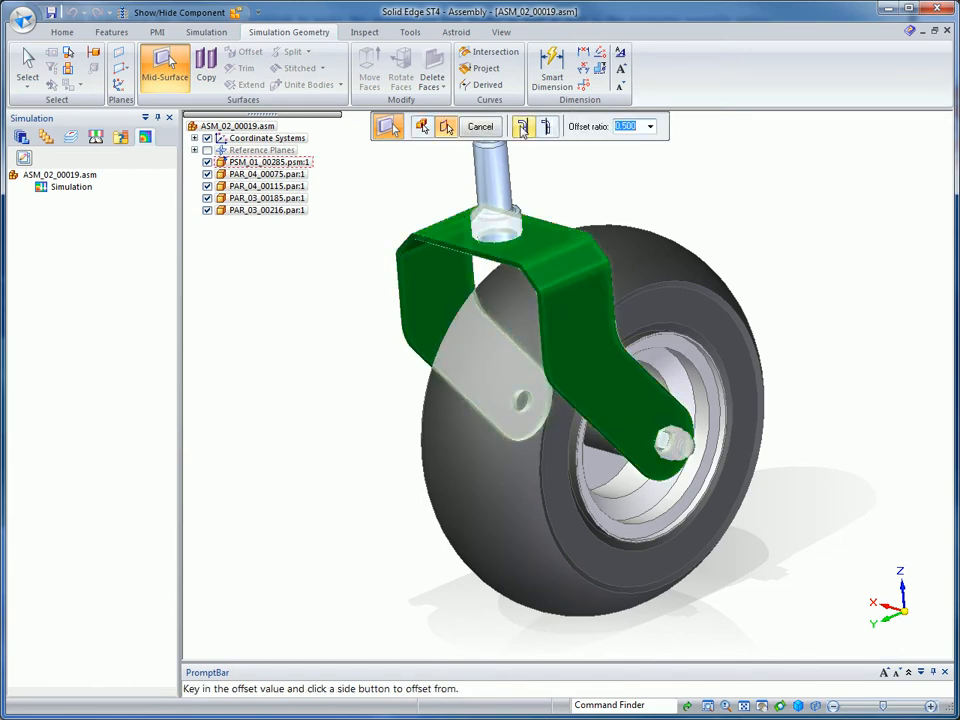
{"action": "key", "text": "Return"}
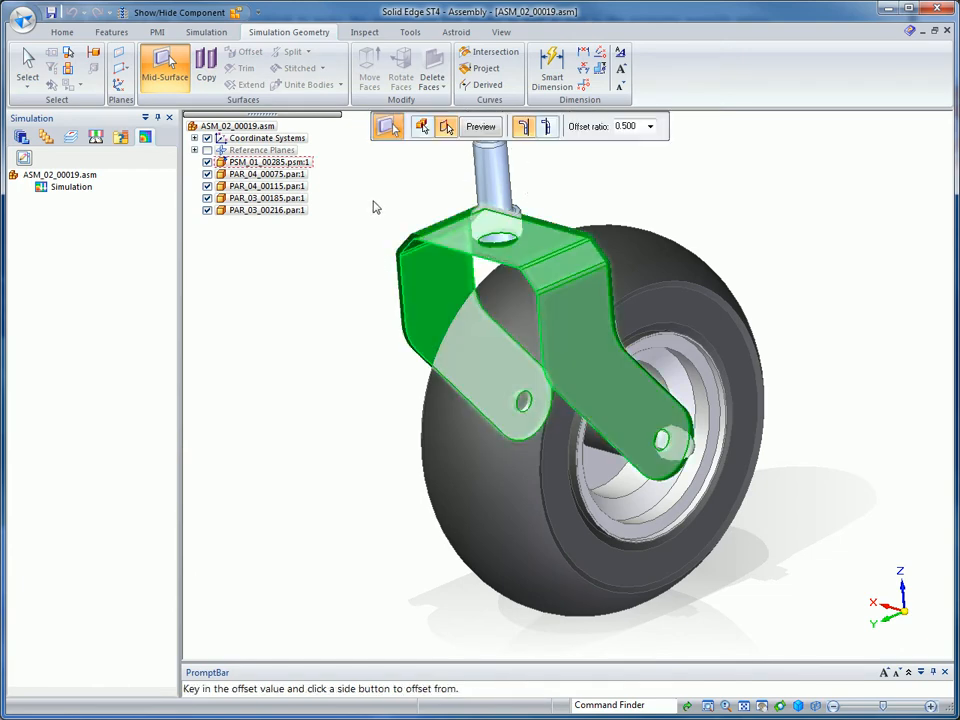
{"action": "key", "text": "Return"}
{"action": "key", "text": "Return"}
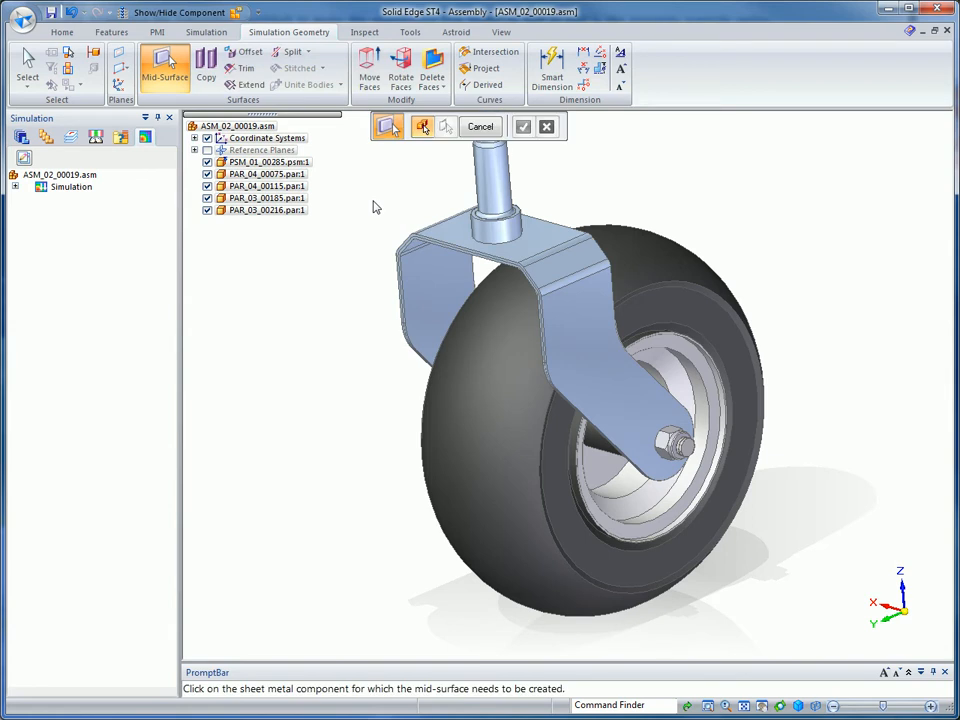
{"action": "key", "text": "Escape"}
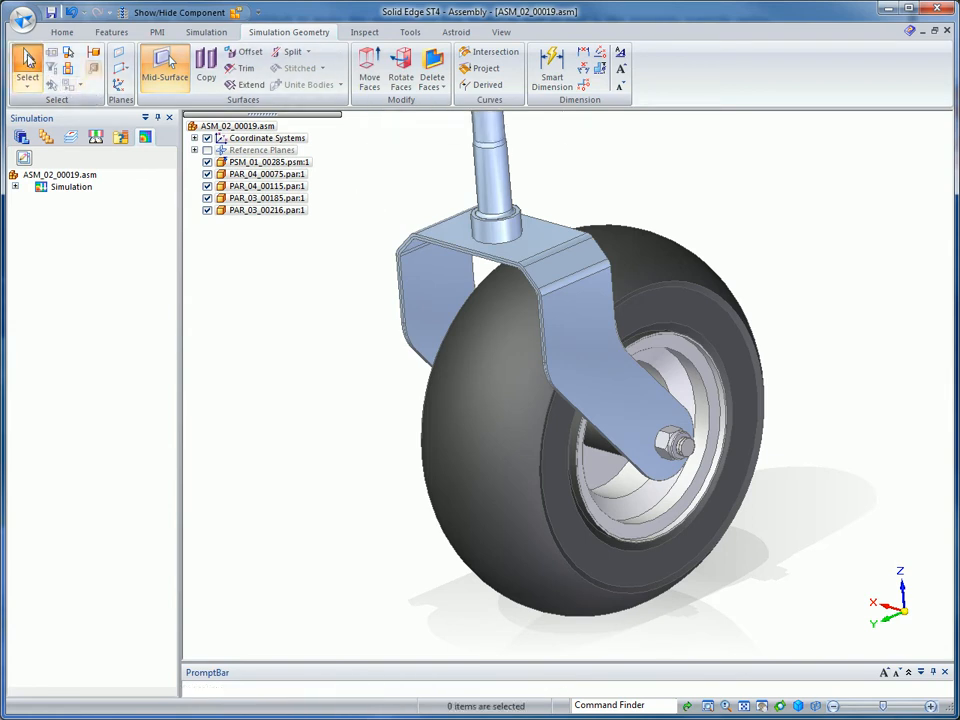
Apply the Surface and Solid display configuration to the assembly.
{"action": "left_click", "coordinate": [237, 12]}
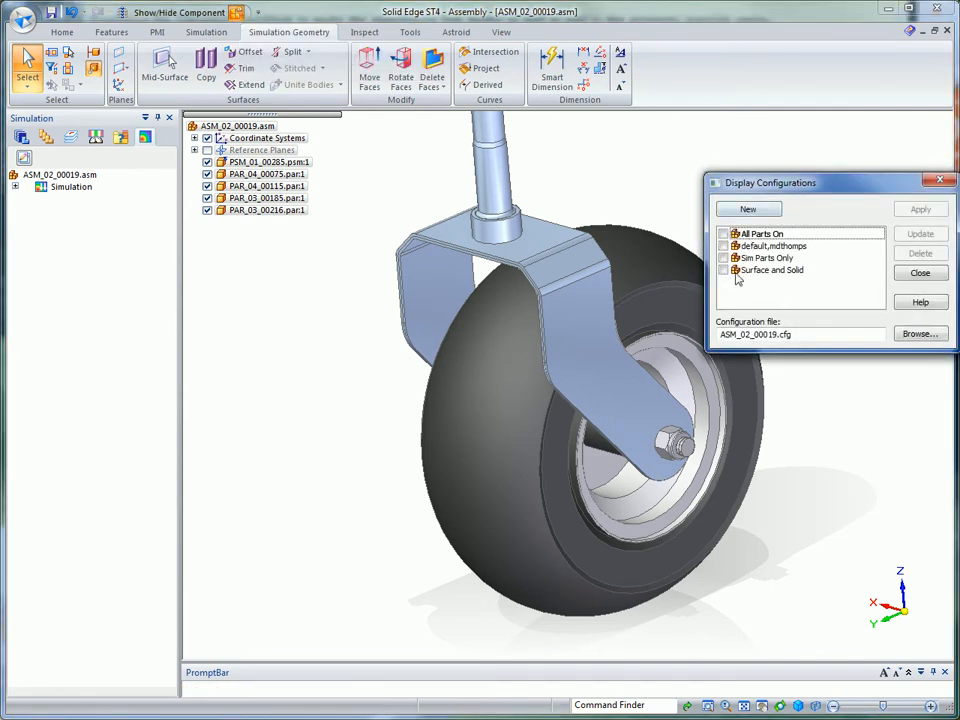
{"action": "left_click", "coordinate": [723, 271]}
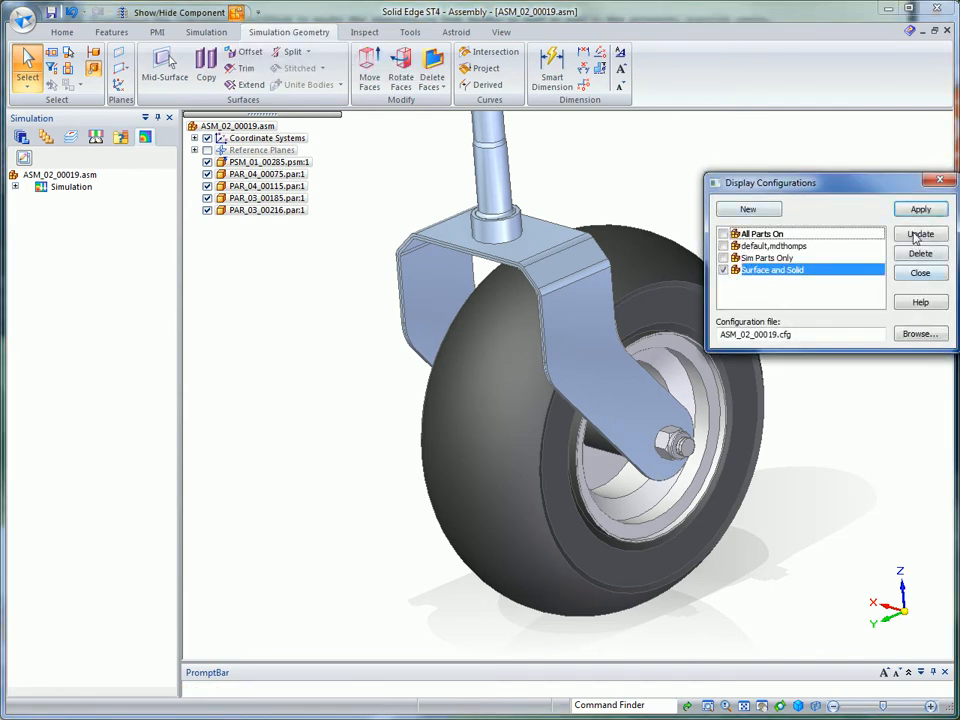
{"action": "left_click", "coordinate": [918, 212]}
{"action": "left_click", "coordinate": [921, 273]}
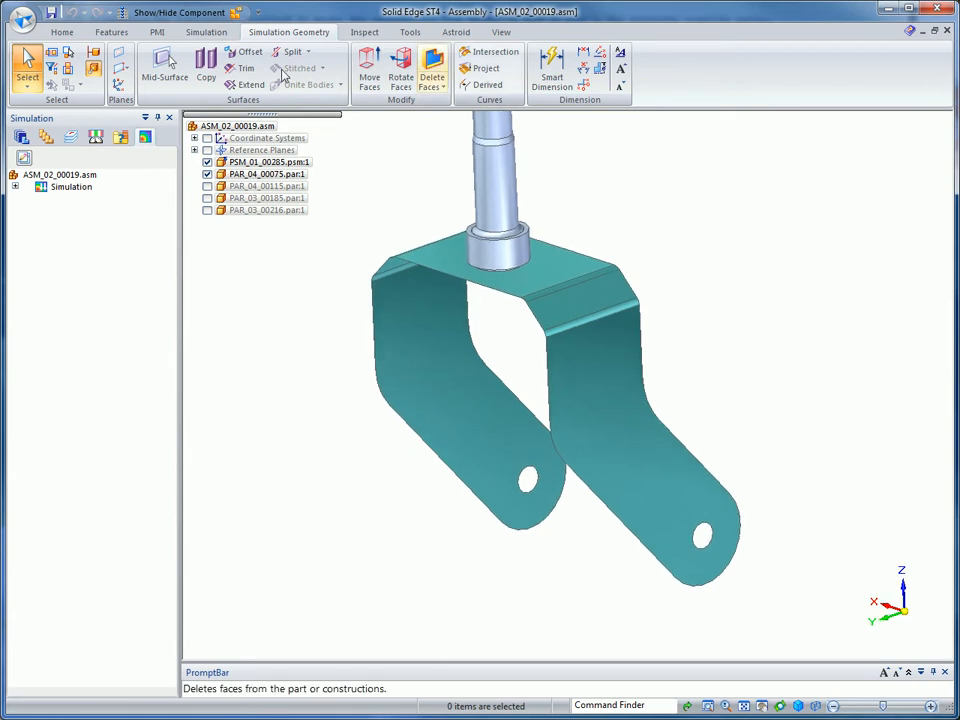
Create a Linear Static study with the Mixed and United Bodies mesh type and no elemental stress results, and define its geometry.
{"action": "left_click", "coordinate": [206, 32]}
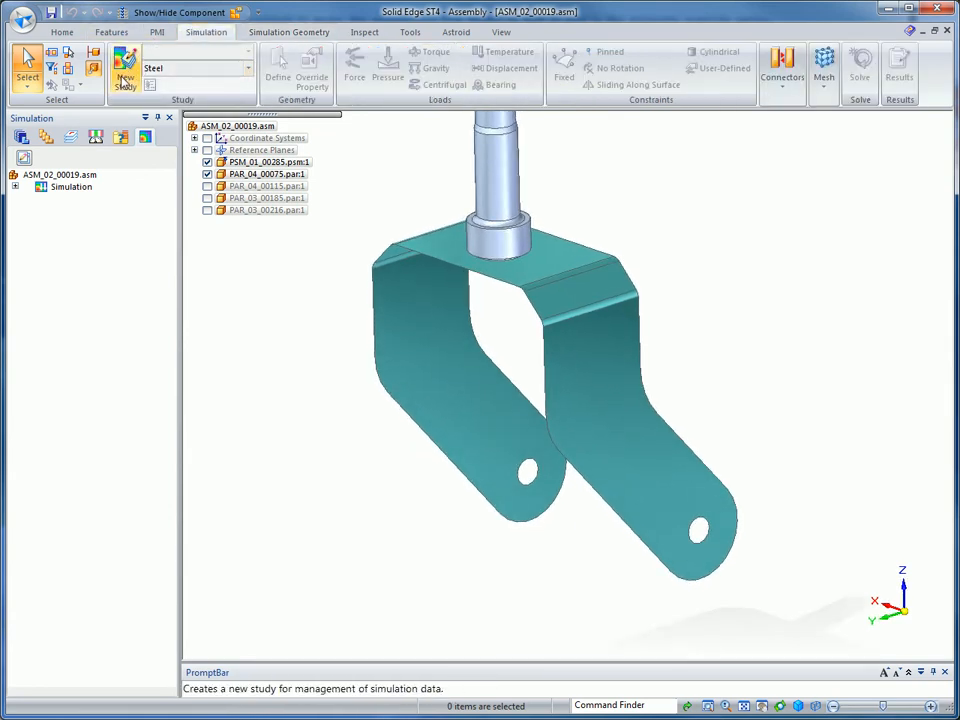
{"action": "left_click", "coordinate": [124, 80]}
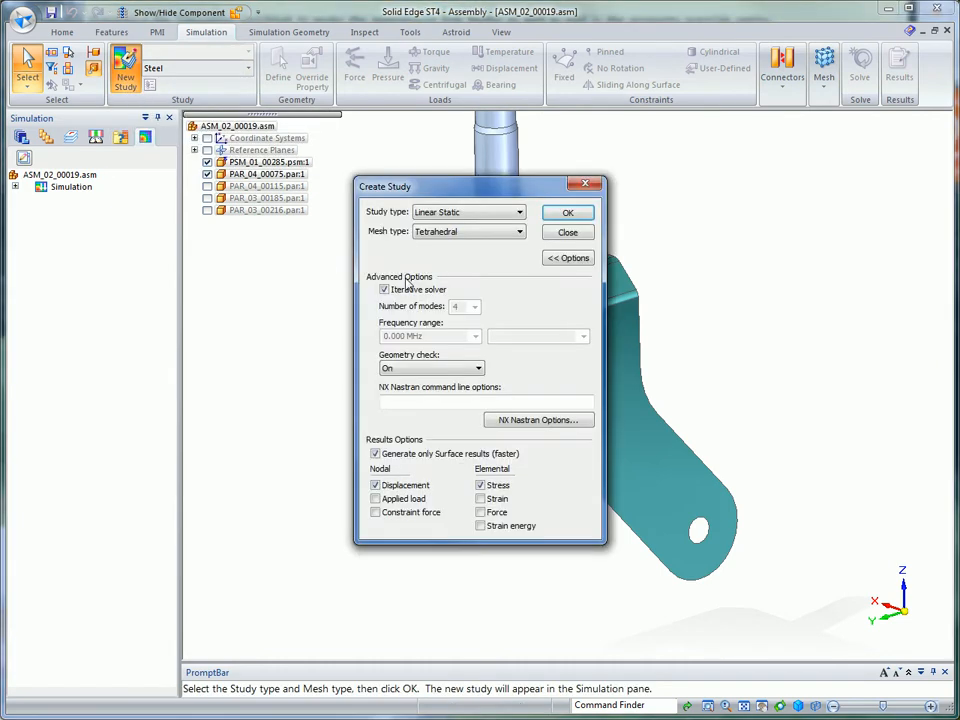
{"action": "left_click", "coordinate": [481, 485]}
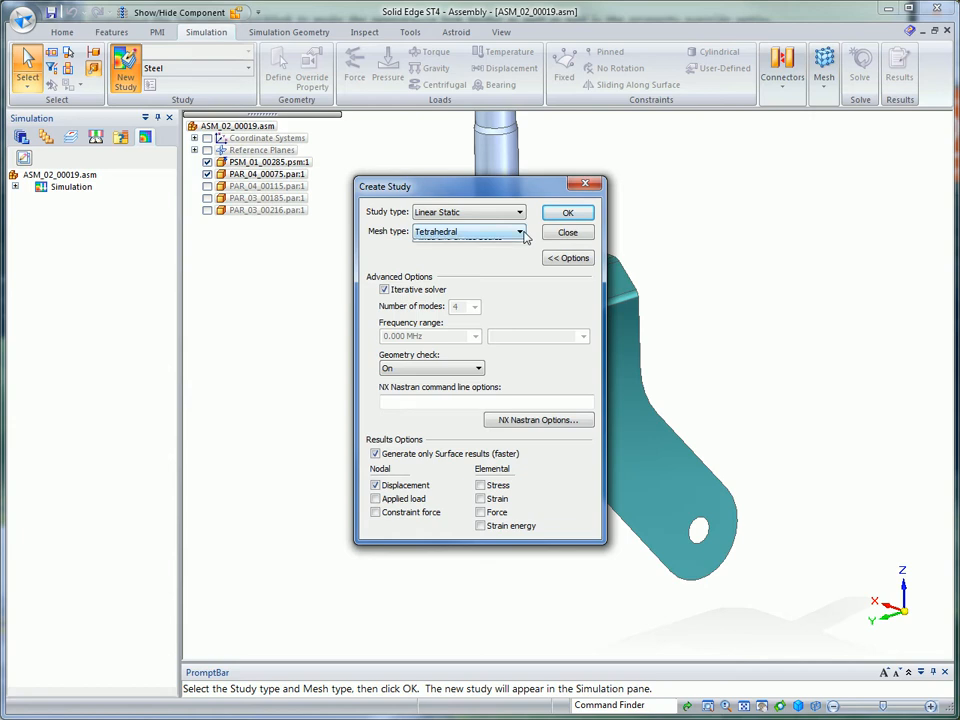
{"action": "left_click", "coordinate": [520, 232]}
{"action": "left_click", "coordinate": [468, 266]}
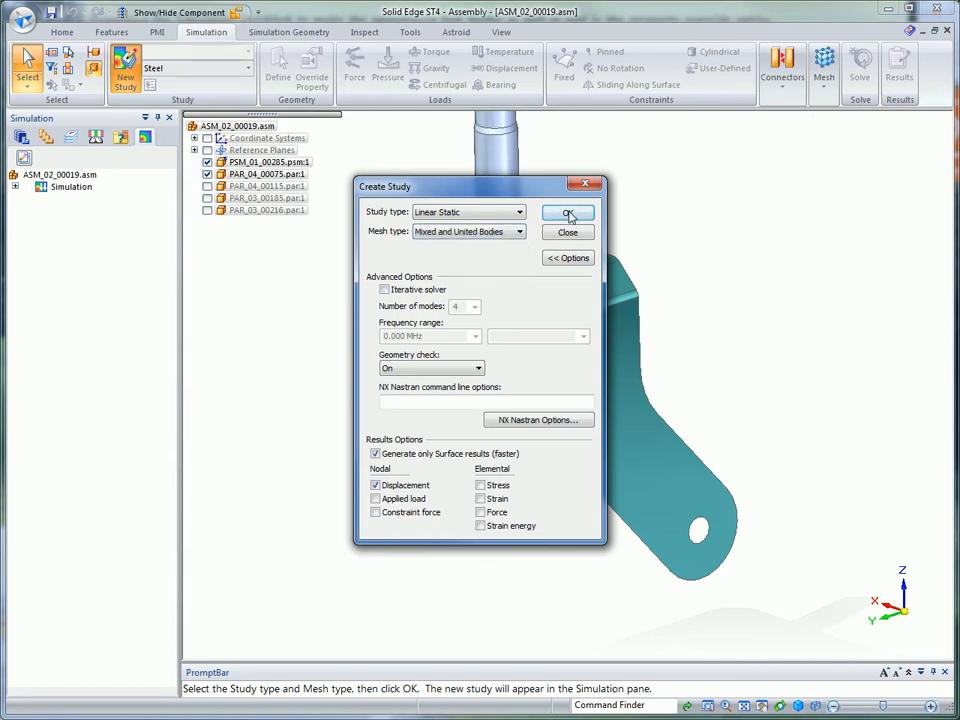
{"action": "left_click", "coordinate": [567, 213]}
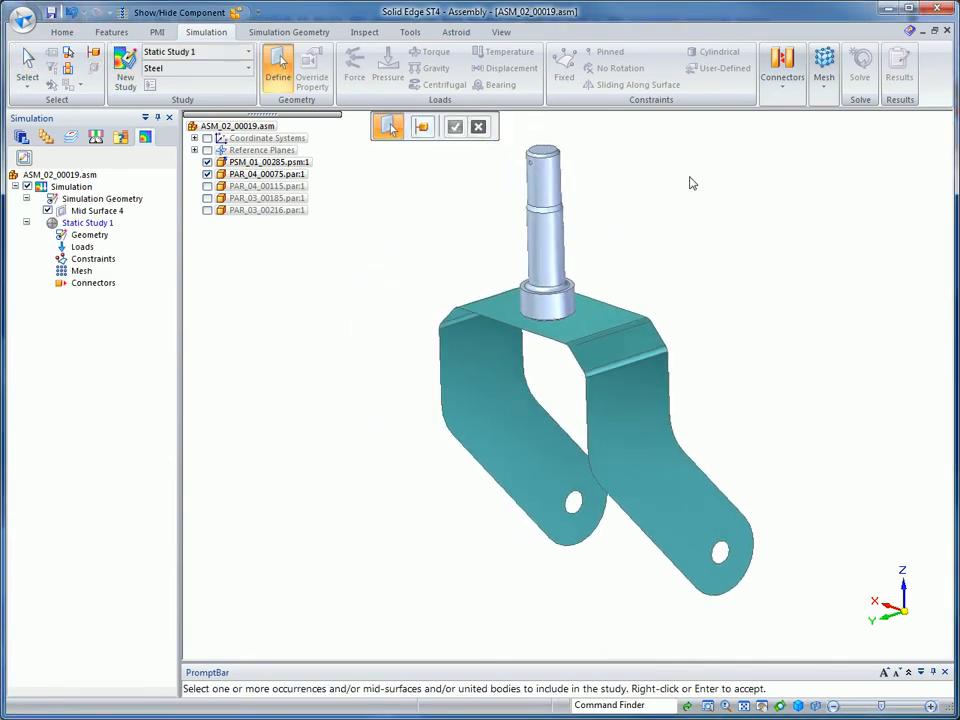
{"action": "right_click", "coordinate": [285, 482]}
Apply a 0.5 kN edge force to the axle hole edges on both fork arms, redirected to act horizontally.
{"action": "left_click", "coordinate": [354, 65]}
{"action": "left_click", "coordinate": [457, 127]}
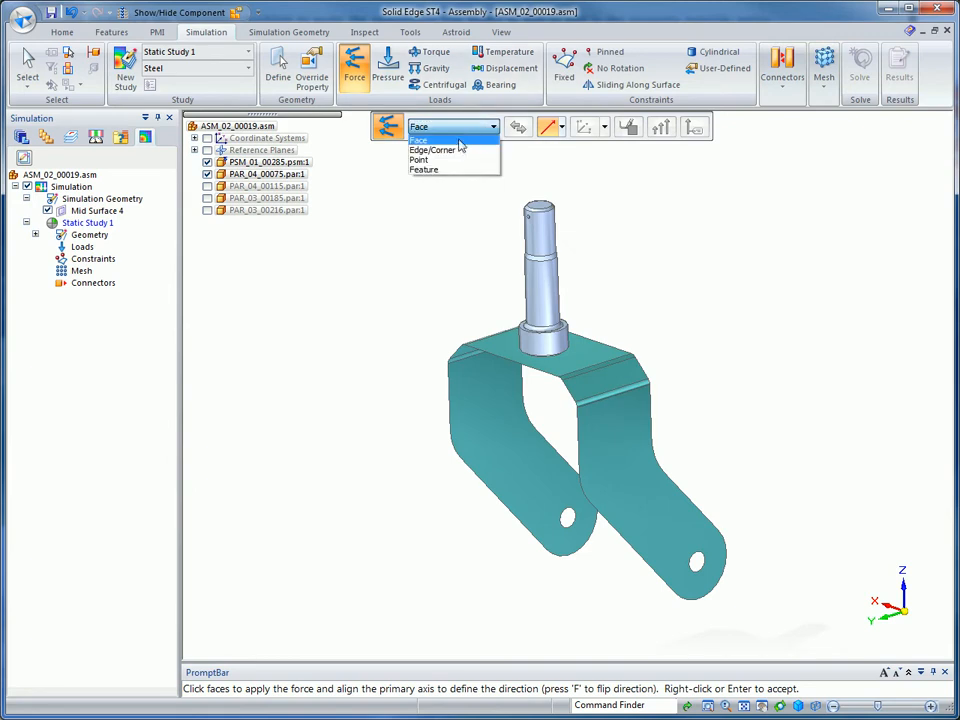
{"action": "left_click", "coordinate": [439, 148]}
{"action": "scroll", "coordinate": [449, 474], "scroll_direction": "up", "scroll_amount": 2}
{"action": "left_click", "coordinate": [447, 468]}
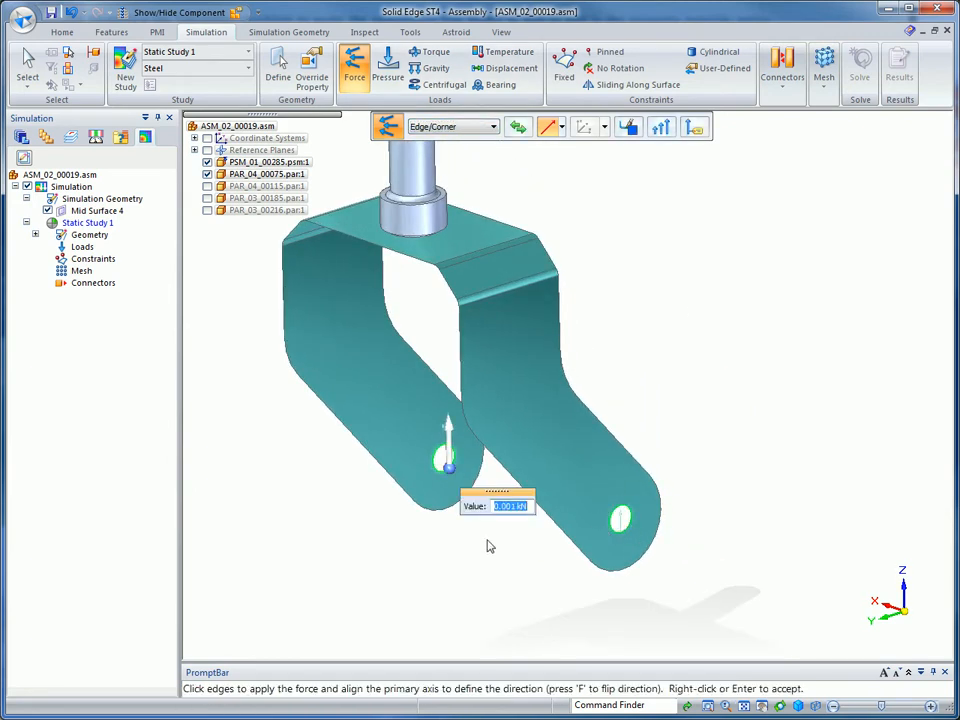
{"action": "left_click_drag", "start_coordinate": [450, 468], "coordinate": [413, 425]}
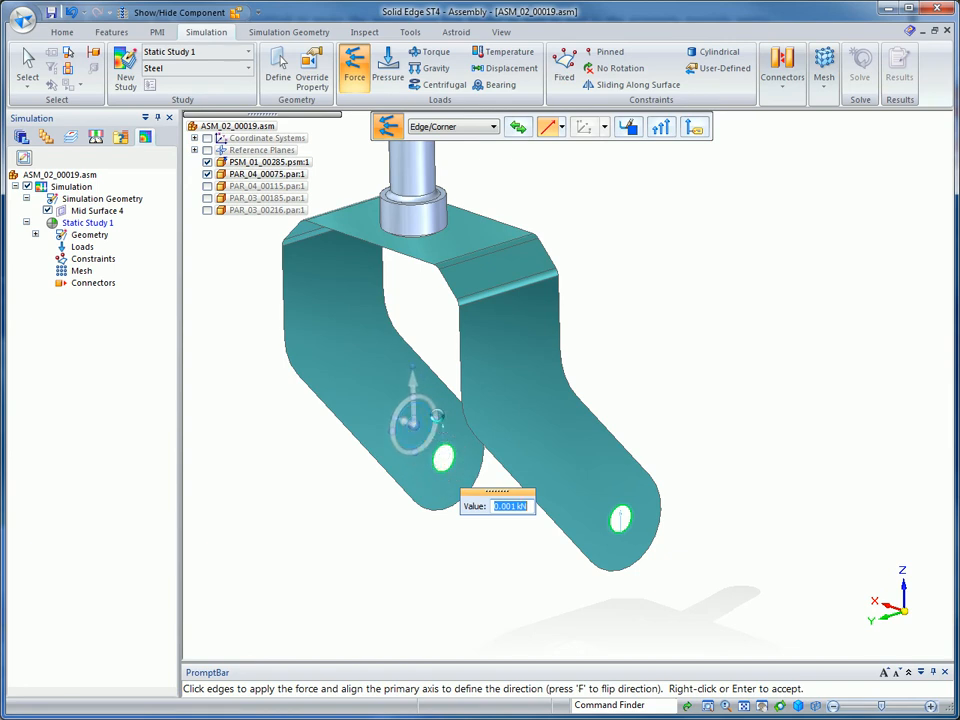
{"action": "left_click", "coordinate": [438, 418]}
{"action": "type", "text": ".5"}
{"action": "key", "text": "Return"}
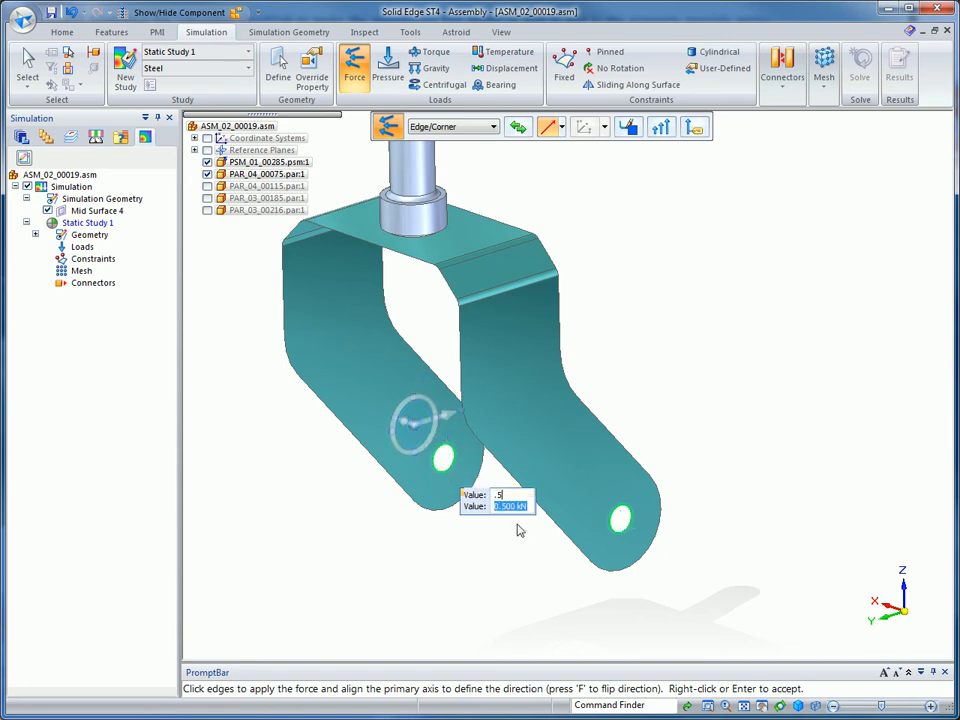
{"action": "right_click", "coordinate": [519, 530]}
{"action": "key", "text": "Escape"}
Add a fixed constraint to the upper cylindrical section of the stem.
{"action": "middle_click", "coordinate": [742, 204]}
{"action": "middle_click", "coordinate": [742, 204]}
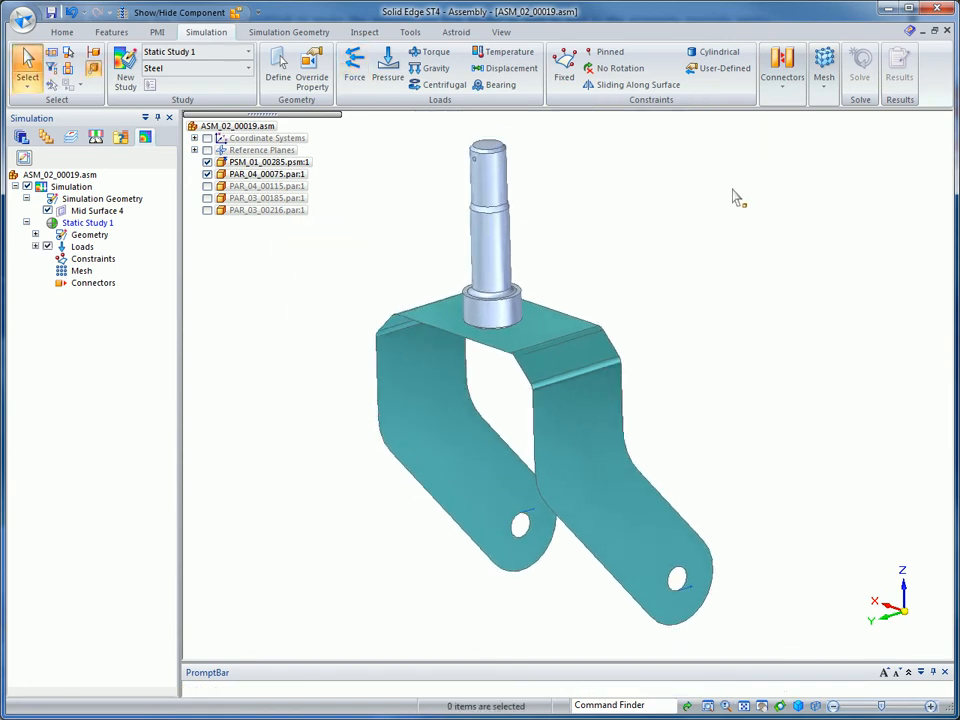
{"action": "left_click", "coordinate": [564, 66]}
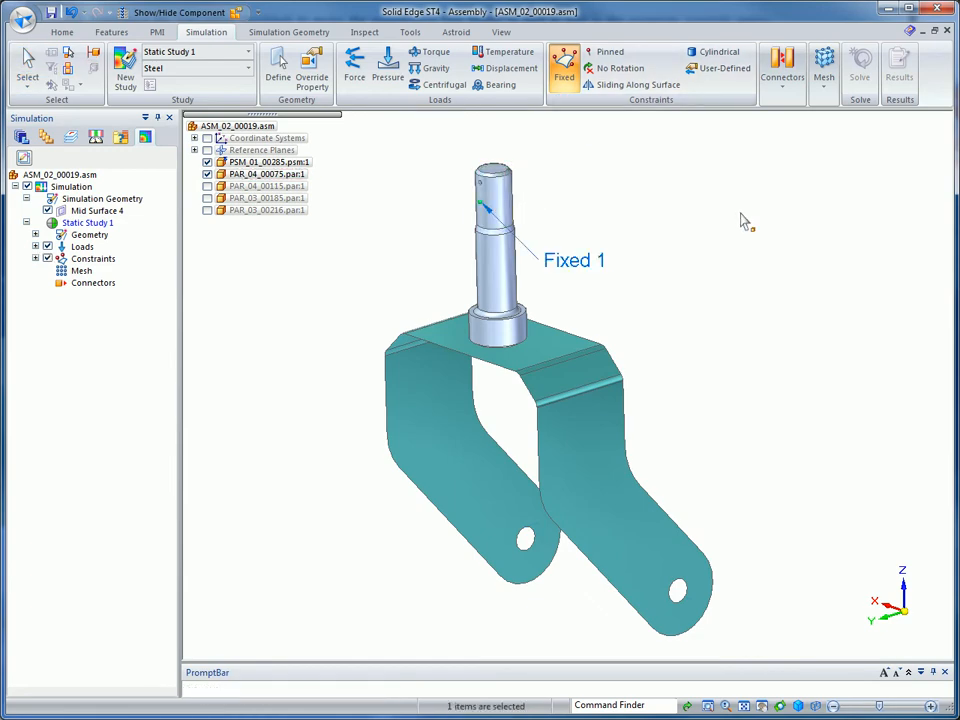
{"action": "key", "text": "Escape"}
Glue the stem collar's bottom face to the fork's top mid-surface with a manual connector and a 5 mm search distance.
{"action": "left_click", "coordinate": [782, 80]}
{"action": "left_click", "coordinate": [815, 120]}
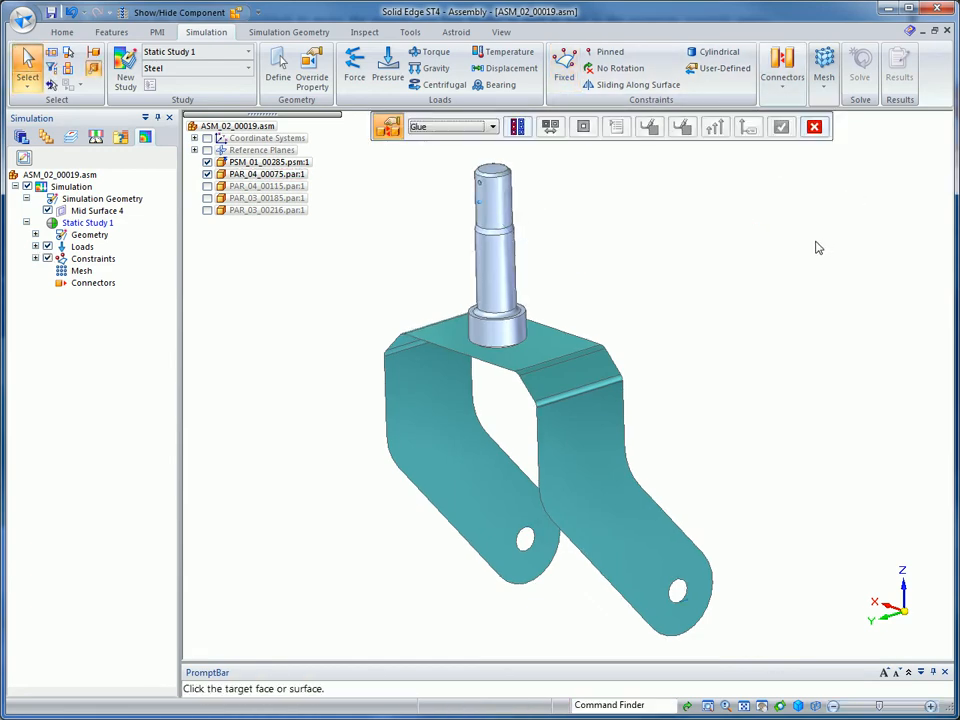
{"action": "scroll", "coordinate": [778, 245], "scroll_direction": "up", "scroll_amount": 5}
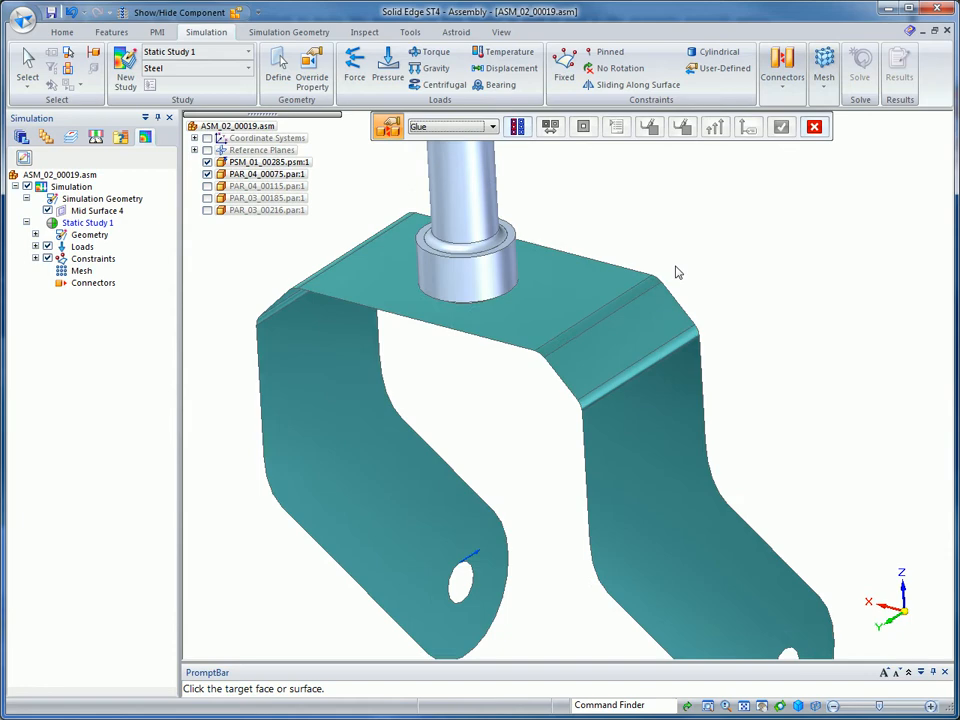
{"action": "left_click", "coordinate": [585, 293]}
{"action": "type", "text": "5"}
{"action": "key", "text": "Return"}
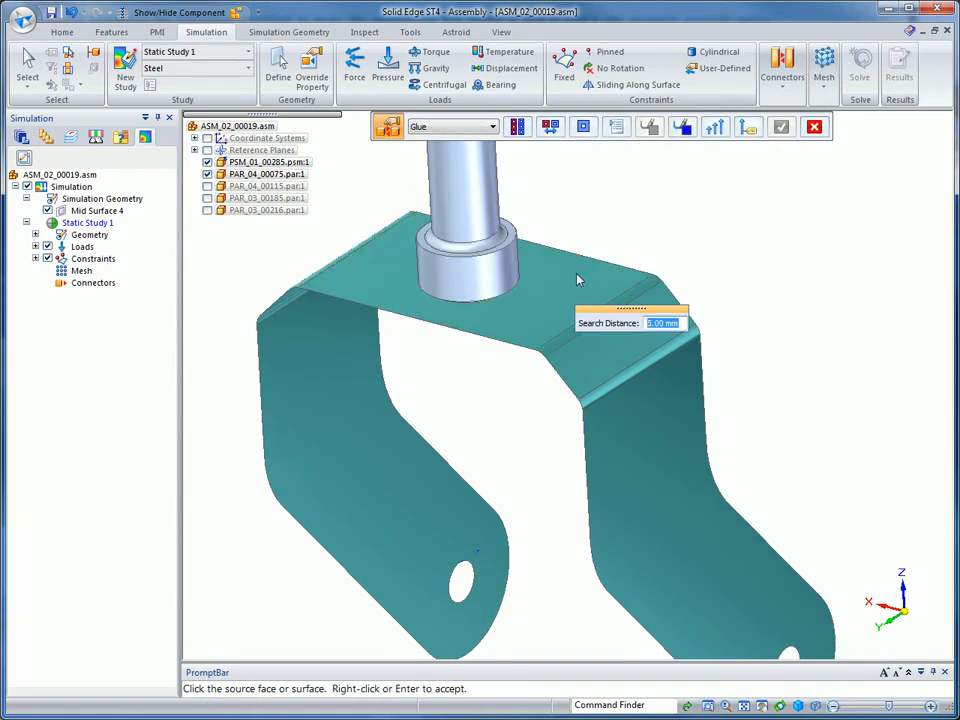
{"action": "left_click", "coordinate": [514, 296]}
{"action": "right_click", "coordinate": [696, 199]}
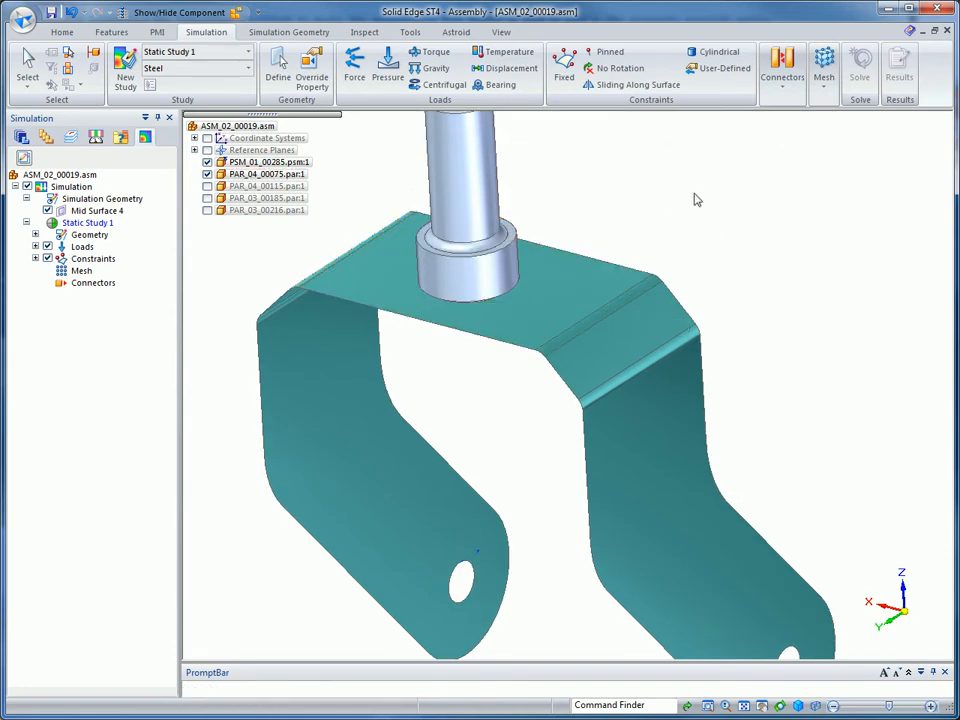
{"action": "left_click", "coordinate": [692, 201]}
Edit Connector 1 and set its graphic symbol spacing to the densest value, 10.
{"action": "middle_click_drag", "start_coordinate": [692, 201], "coordinate": [741, 207]}
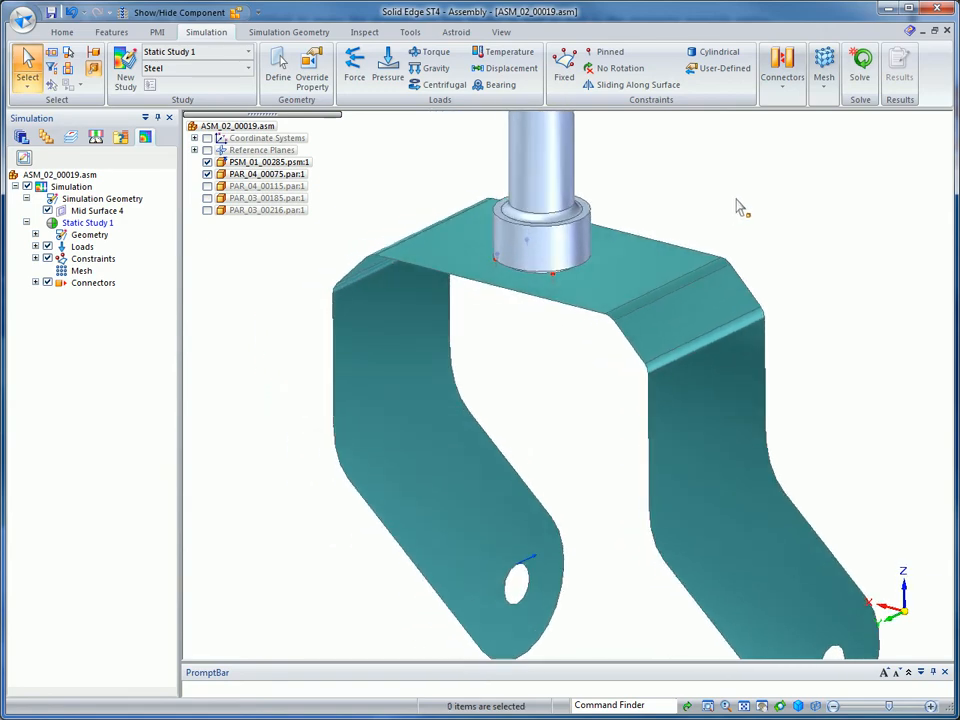
{"action": "scroll", "coordinate": [750, 199], "scroll_direction": "up", "scroll_amount": 5}
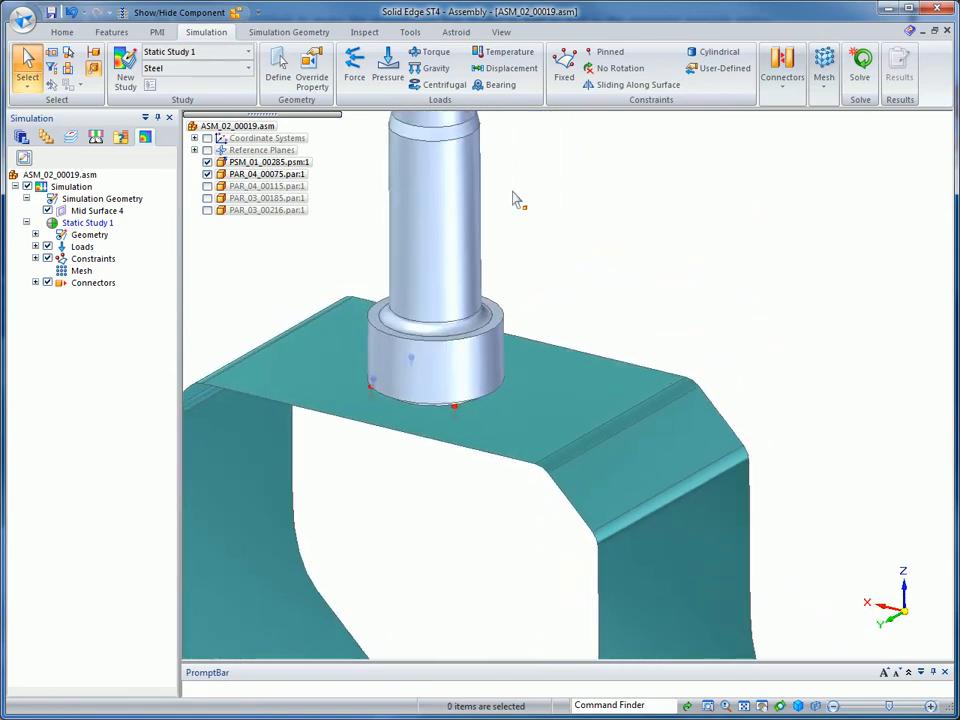
{"action": "left_click", "coordinate": [35, 282]}
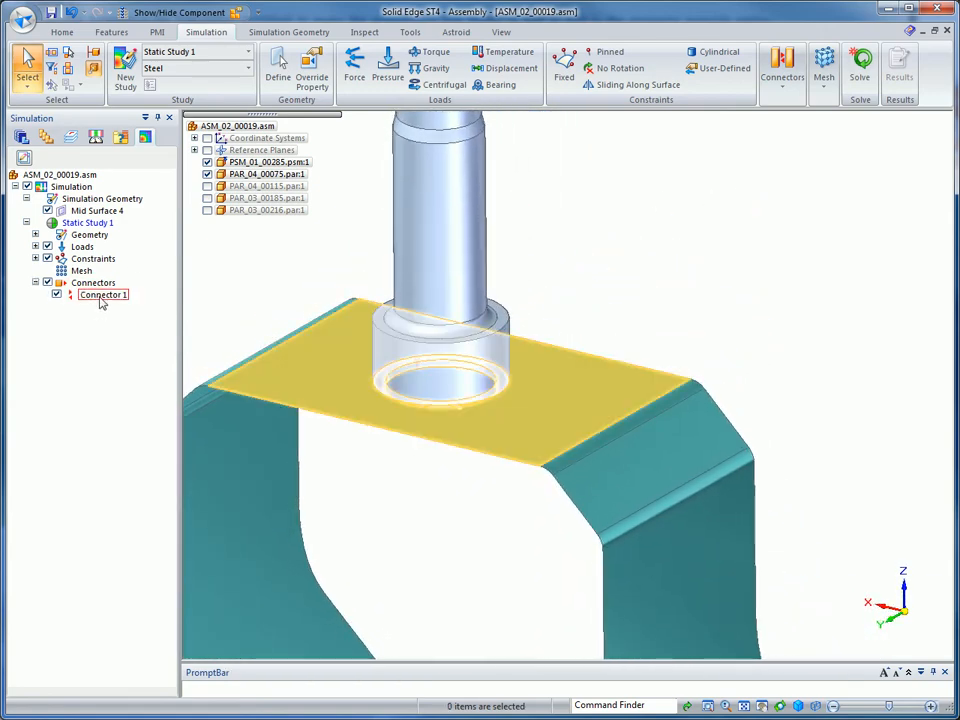
{"action": "double_click", "coordinate": [101, 295]}
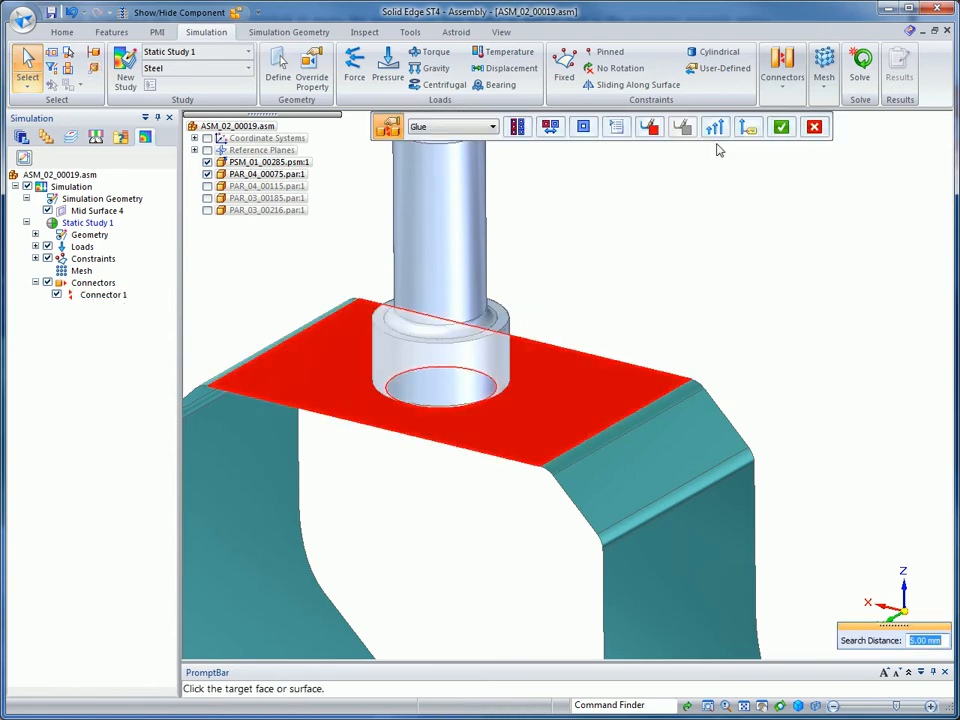
{"action": "left_click", "coordinate": [714, 127]}
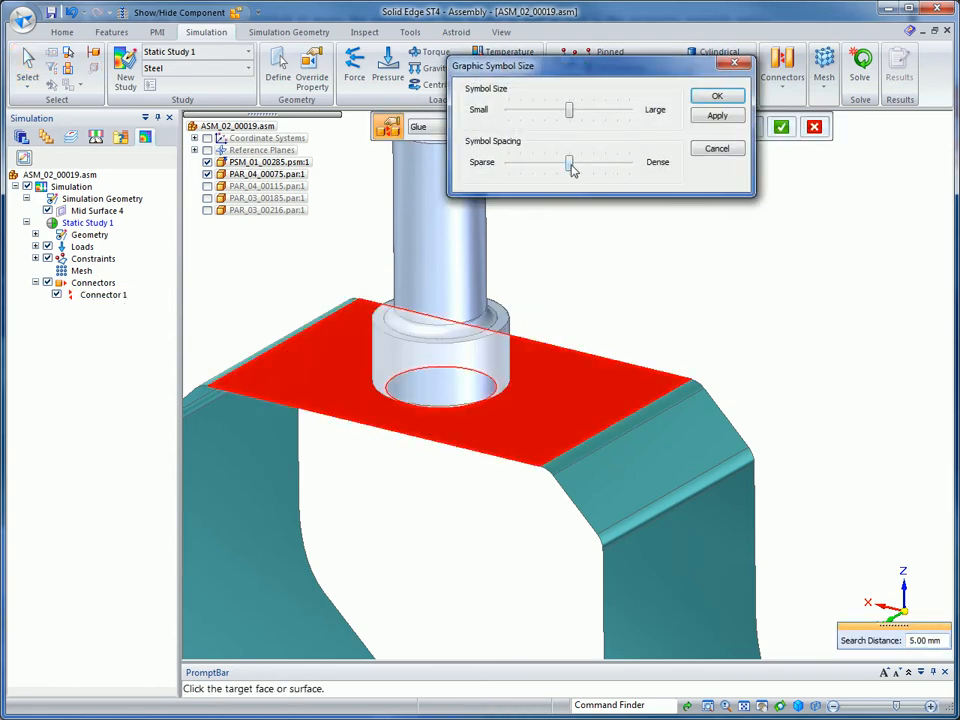
{"action": "left_click_drag", "start_coordinate": [569, 168], "coordinate": [629, 164]}
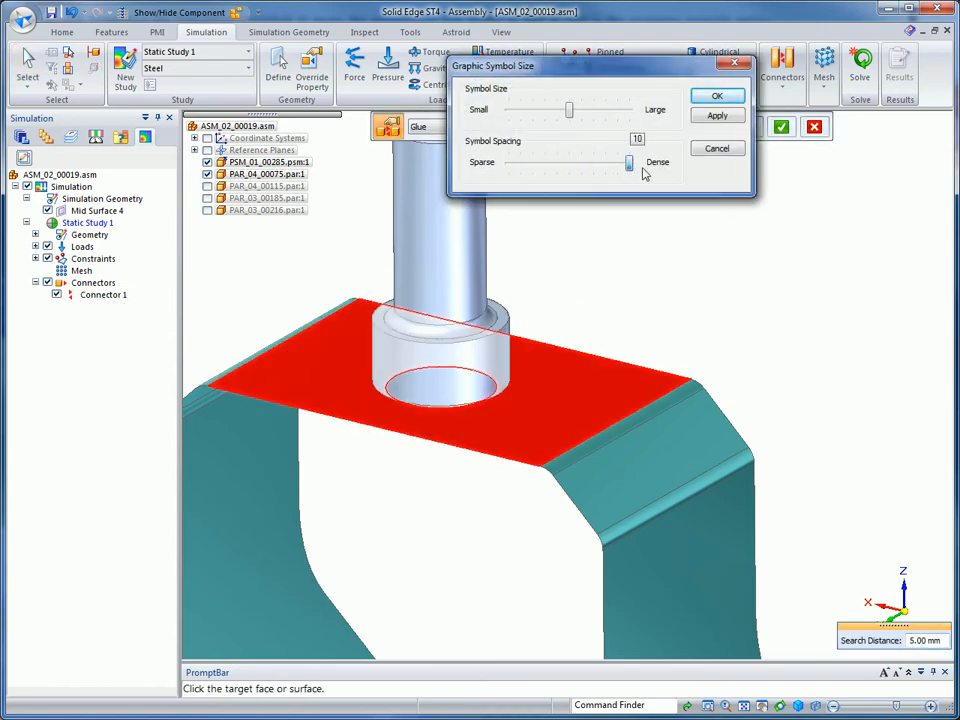
{"action": "left_click", "coordinate": [717, 96]}
{"action": "left_click", "coordinate": [781, 126]}
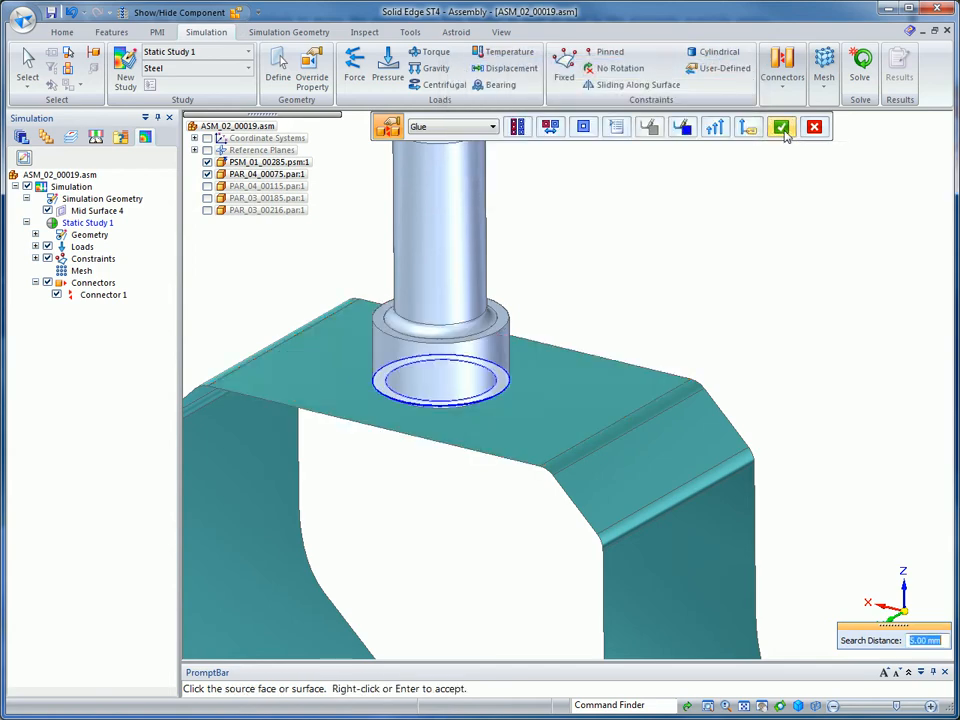
{"action": "left_click", "coordinate": [781, 126]}
{"action": "left_click", "coordinate": [790, 216]}
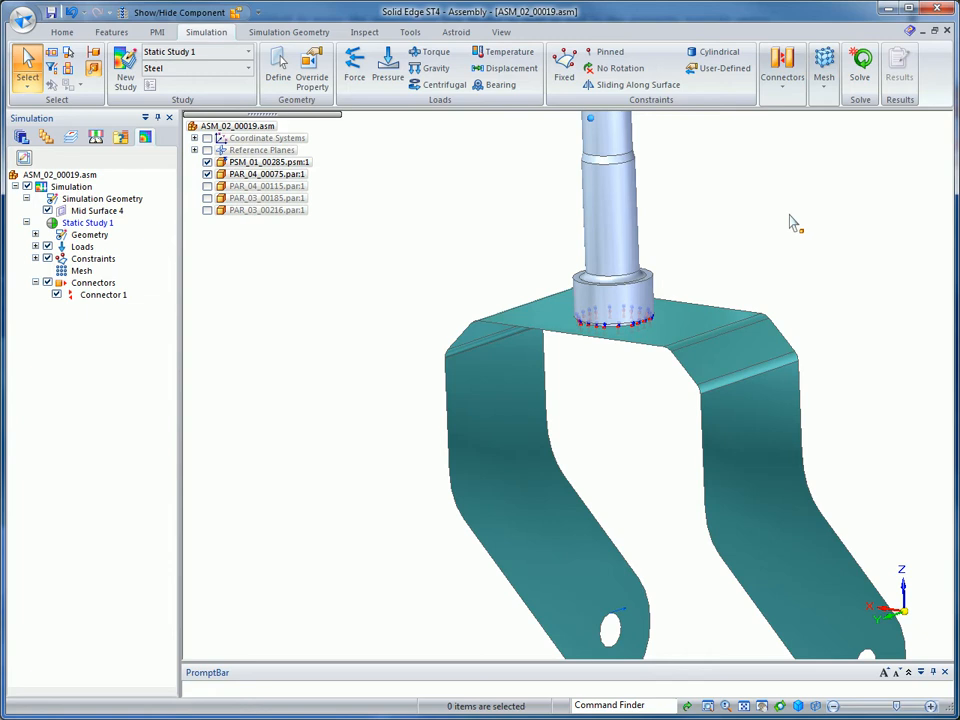
Open the mixed mesh settings, review the sizing and solid mesh options, and set the surface mesh's quad edge layers to 1.
{"action": "left_click", "coordinate": [824, 88]}
{"action": "left_click", "coordinate": [825, 139]}
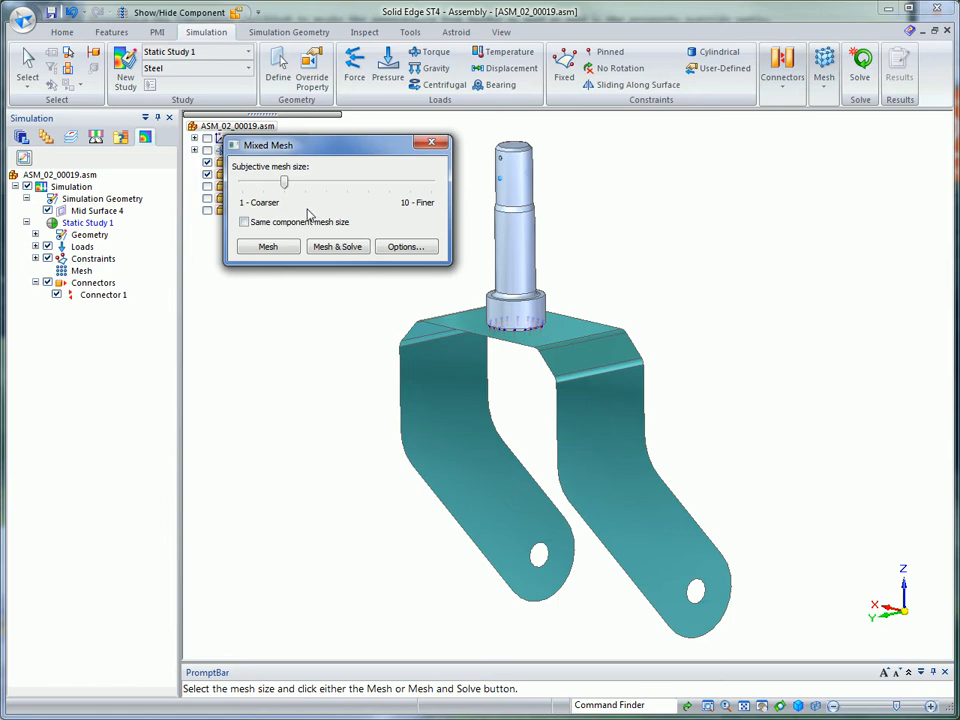
{"action": "left_click", "coordinate": [406, 247]}
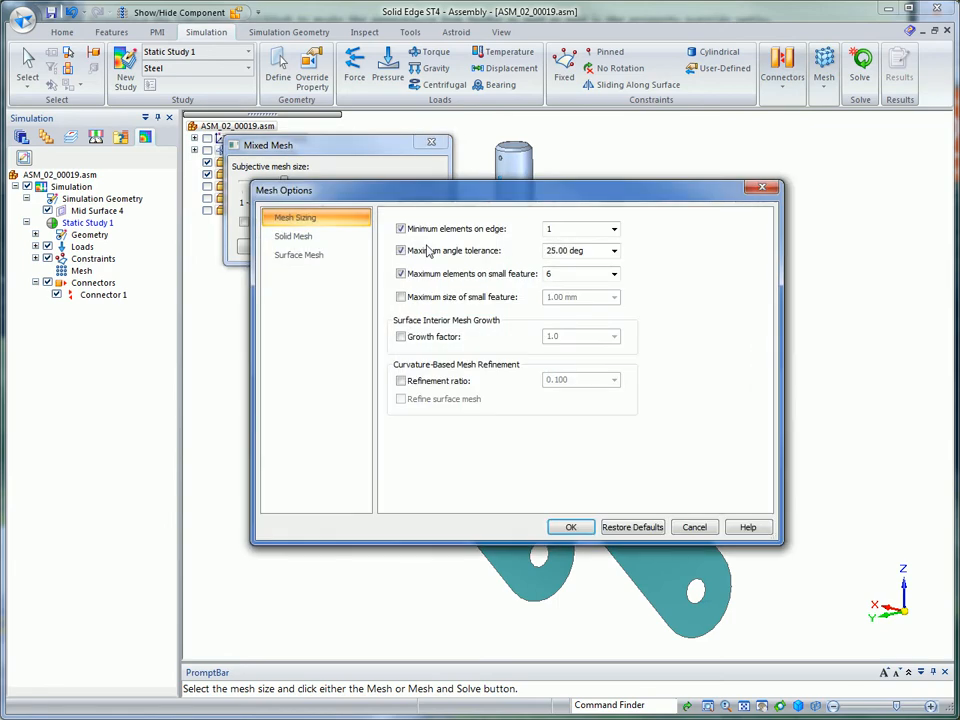
{"action": "left_click", "coordinate": [309, 240]}
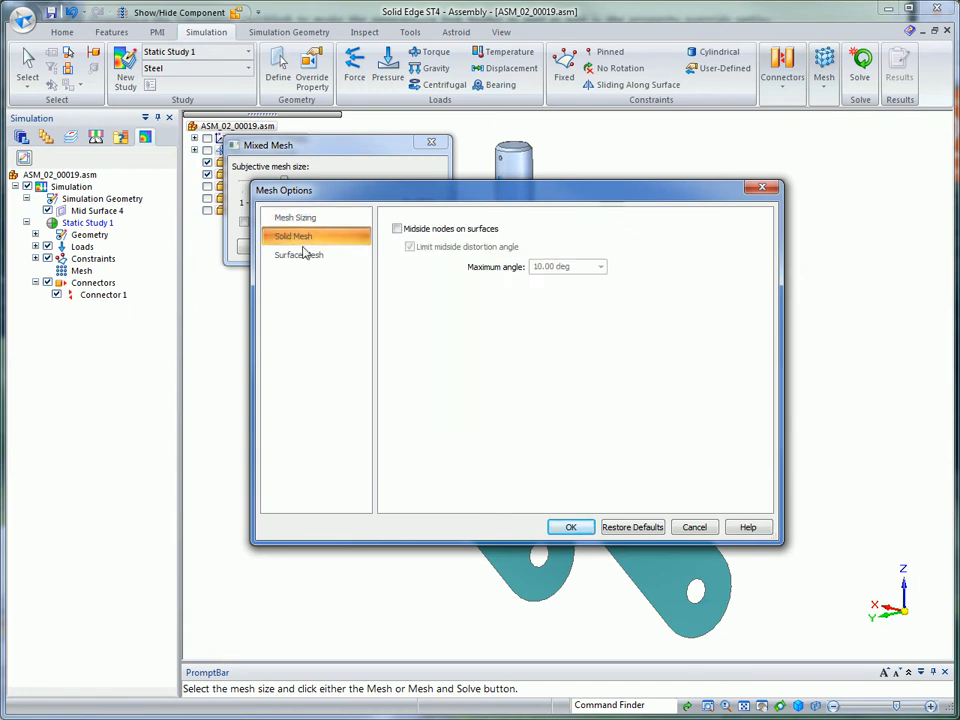
{"action": "left_click", "coordinate": [304, 258]}
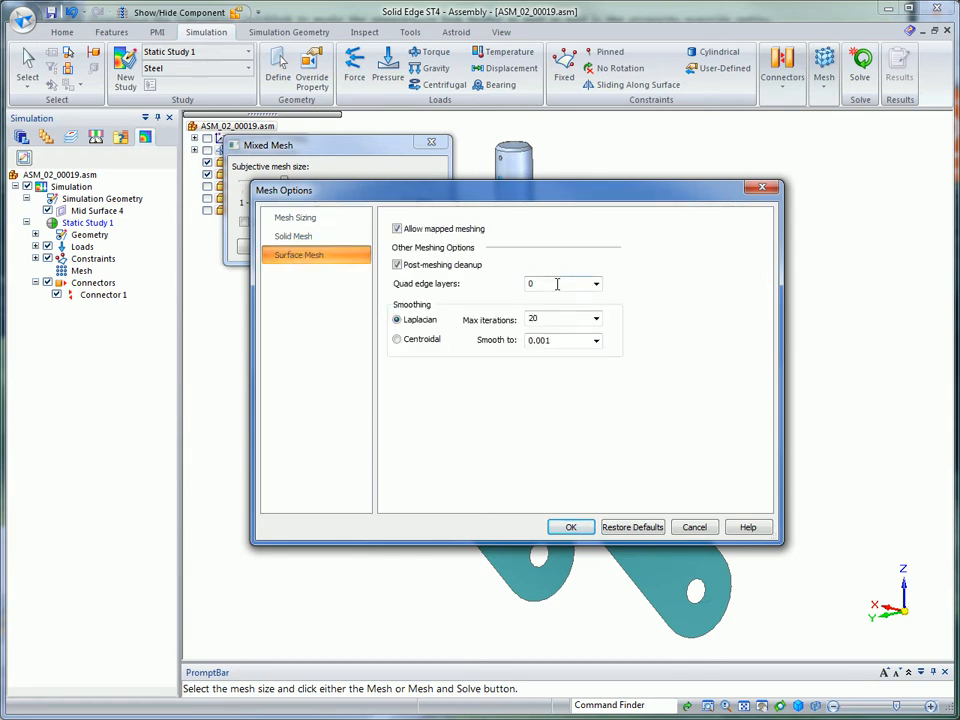
{"action": "double_click", "coordinate": [557, 284]}
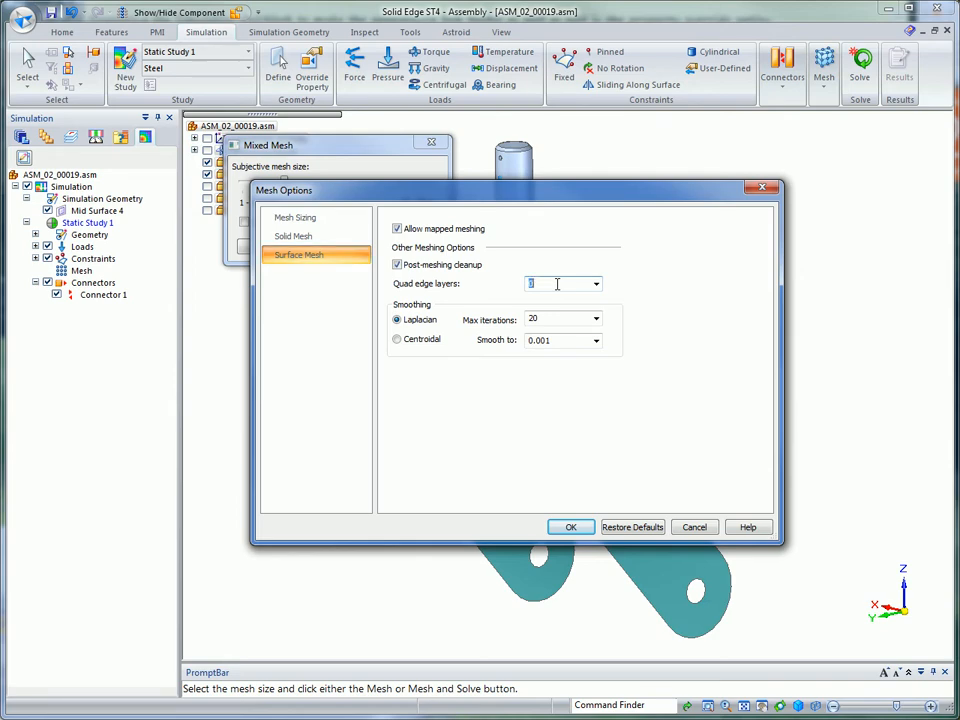
{"action": "type", "text": "1"}
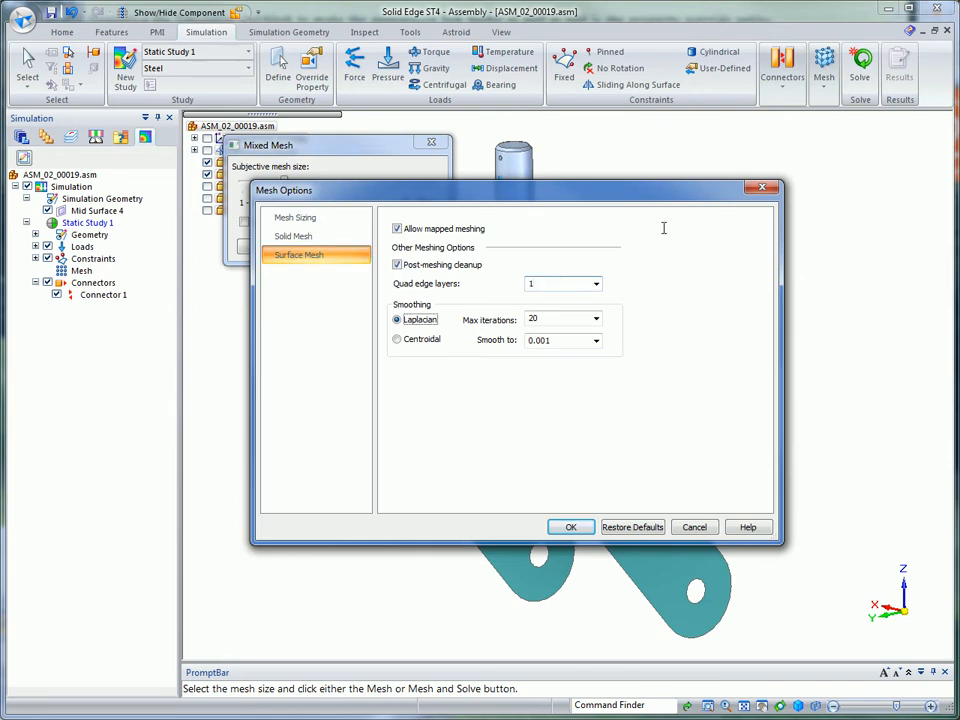
{"action": "left_click", "coordinate": [571, 527]}
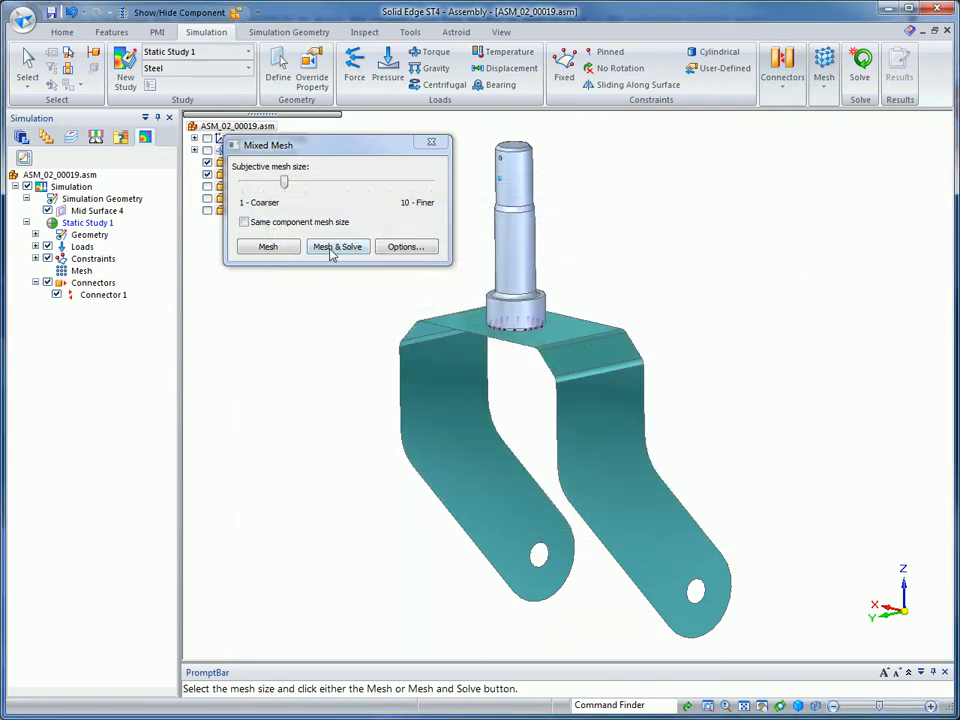
Mesh and solve the static study, and view the displacement plot at actual deformation scale before leaving the results.
{"action": "left_click", "coordinate": [268, 247]}
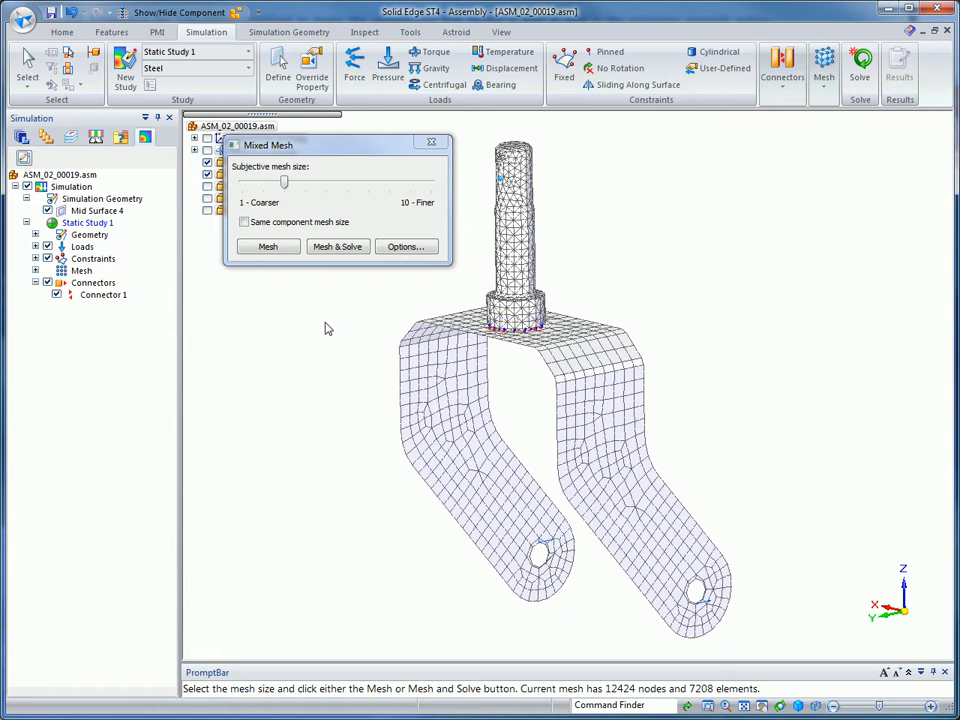
{"action": "left_click", "coordinate": [345, 249]}
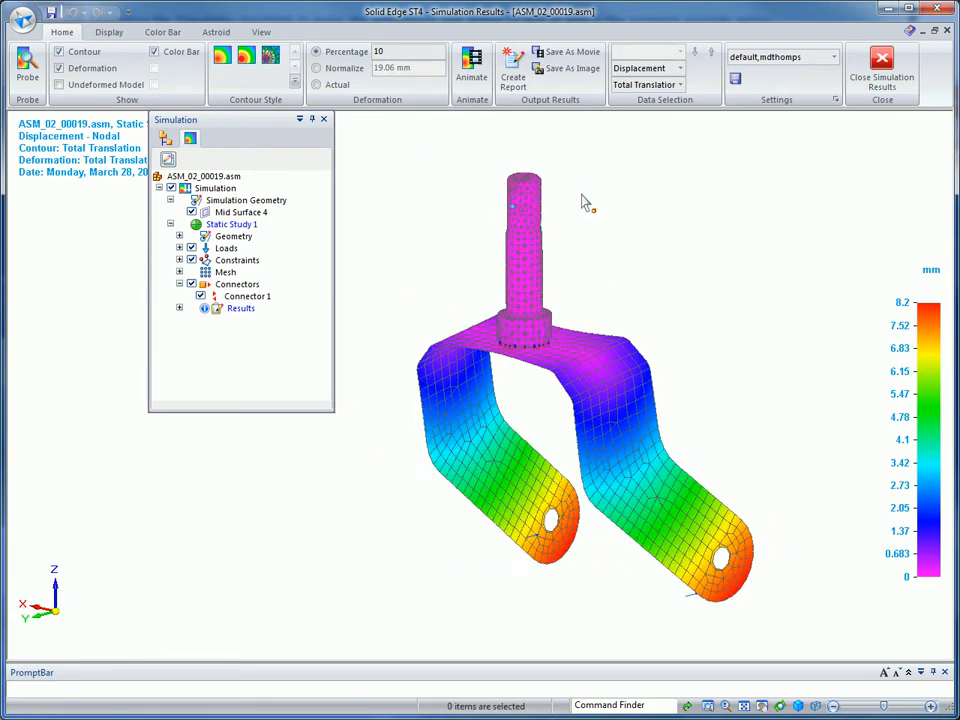
{"action": "left_click", "coordinate": [333, 86]}
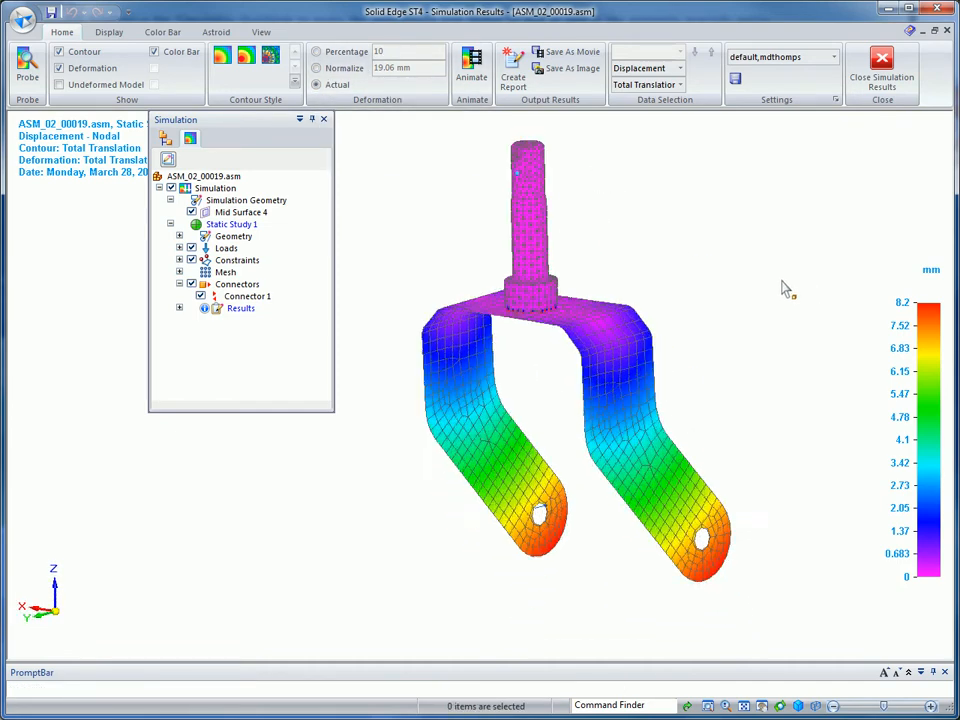
{"action": "left_click", "coordinate": [881, 66]}
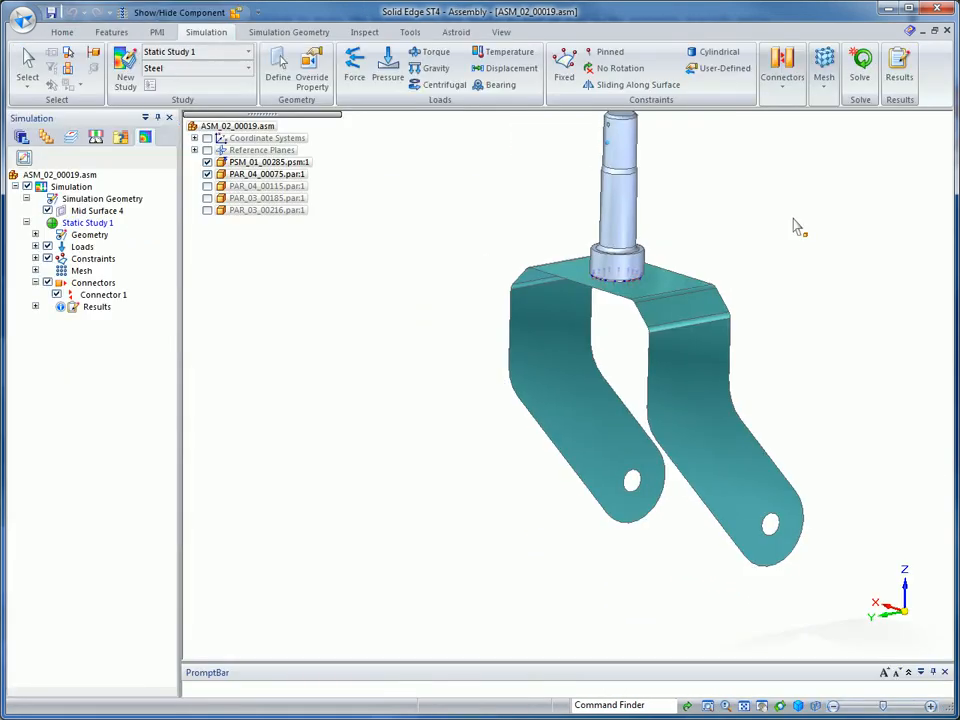
Edit the fork part PSM_01_00285 in place and move its ordered features up to Hole 3 to synchronous.
{"action": "left_click", "coordinate": [271, 163]}
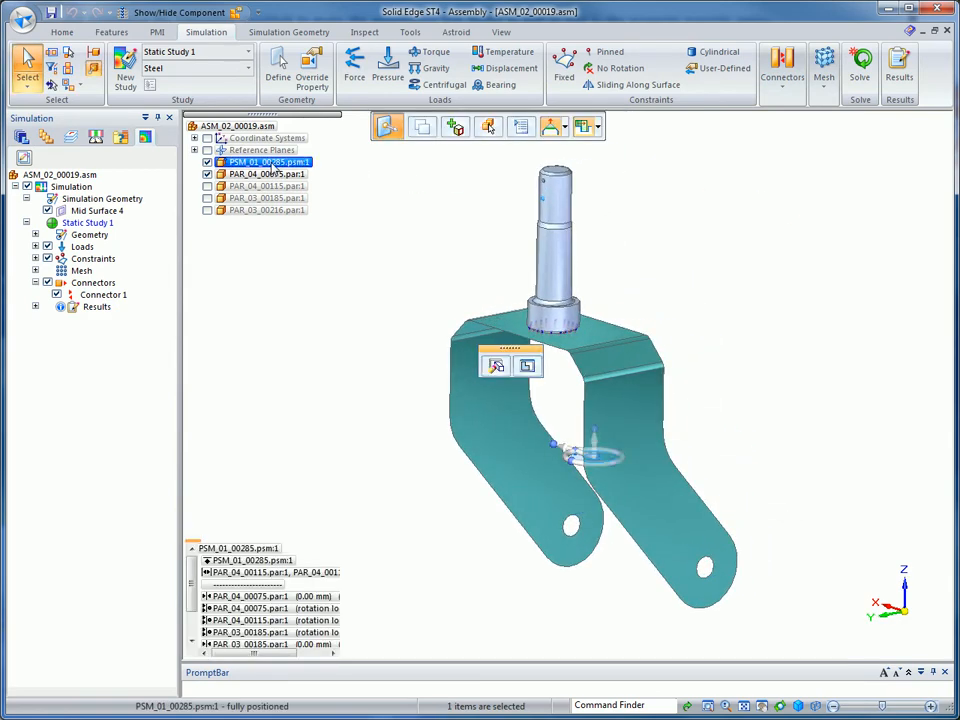
{"action": "left_click", "coordinate": [529, 367]}
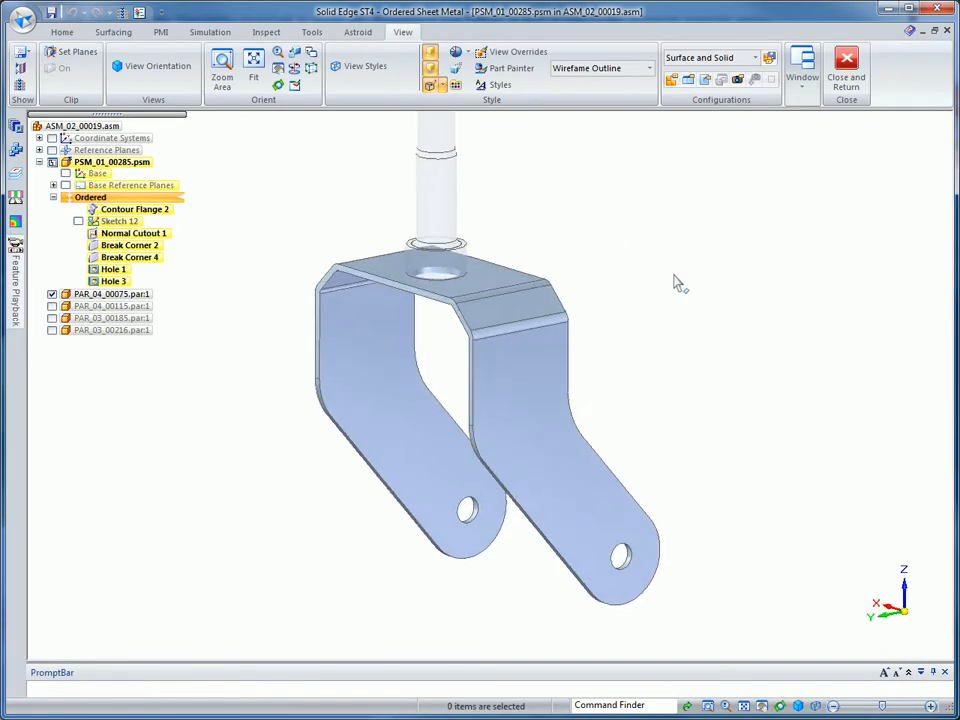
{"action": "left_click", "coordinate": [113, 281]}
{"action": "right_click", "coordinate": [113, 281]}
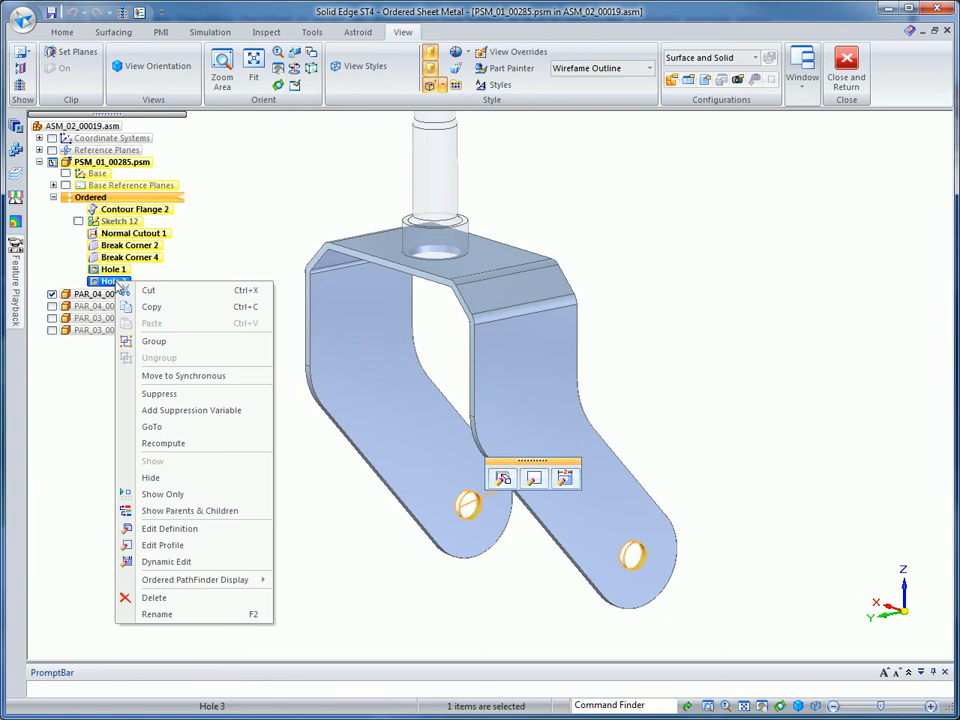
{"action": "left_click", "coordinate": [179, 377]}
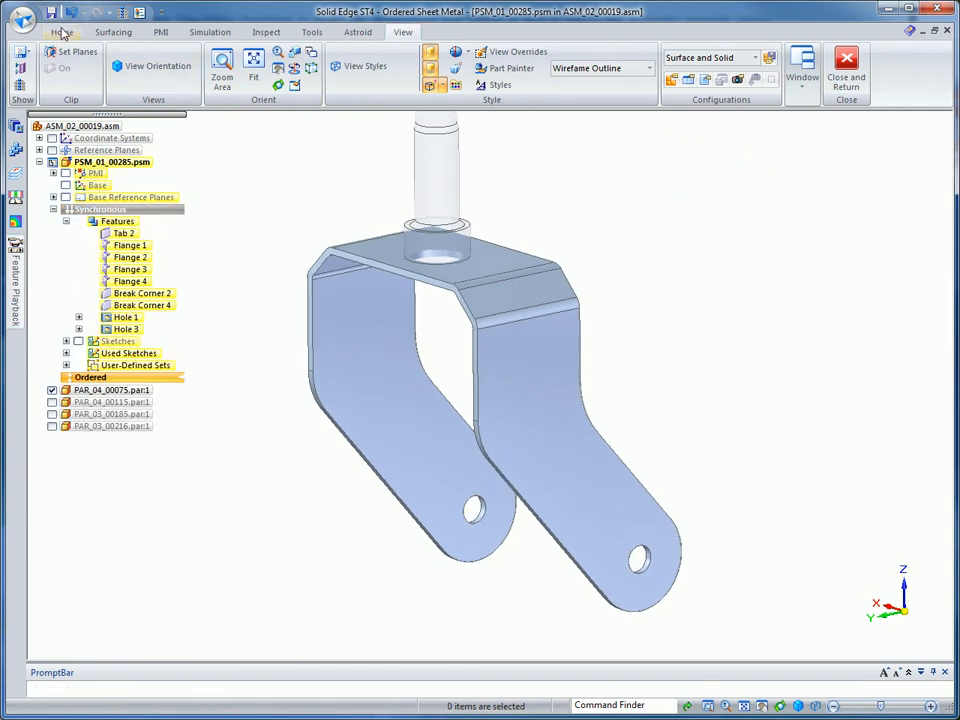
Make the two sloped edge faces of the near fork arm parallel with a face relationship.
{"action": "left_click", "coordinate": [62, 33]}
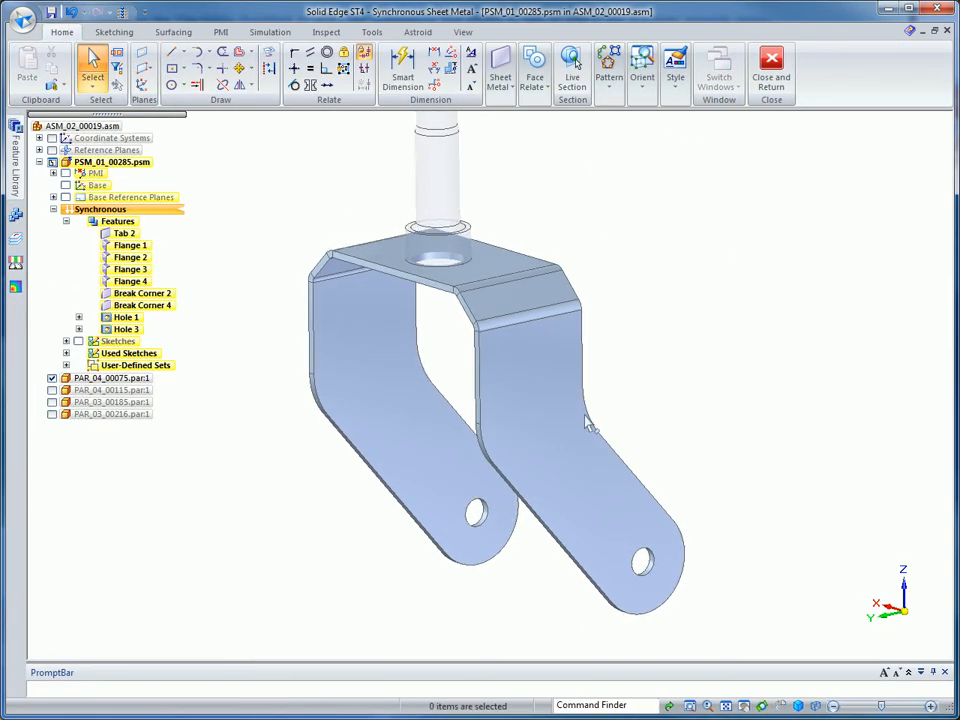
{"action": "left_click", "coordinate": [622, 462]}
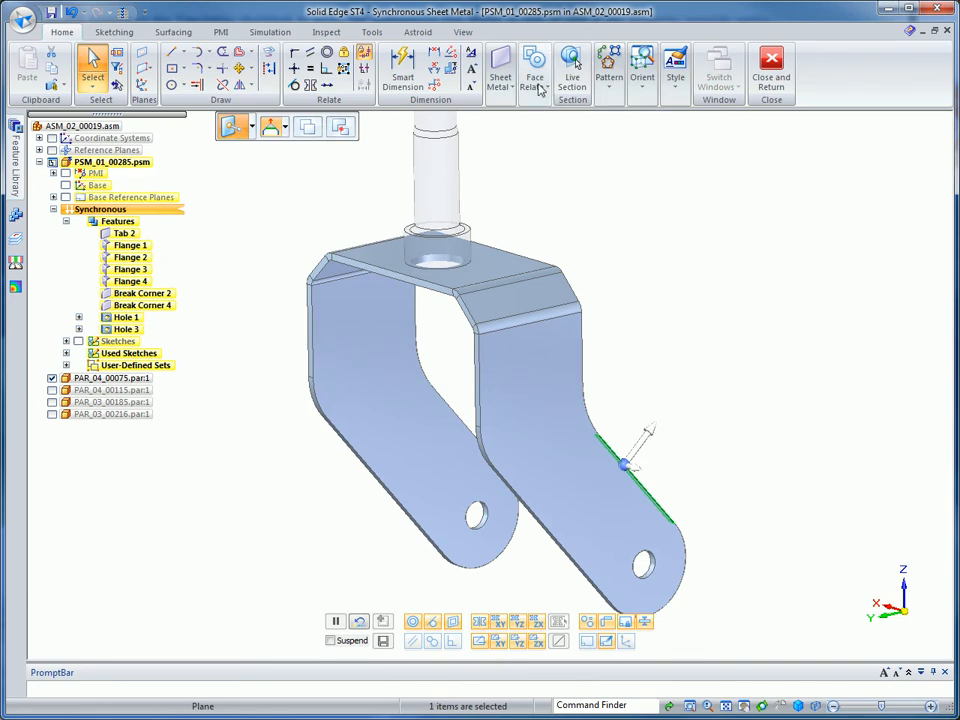
{"action": "left_click", "coordinate": [541, 87]}
{"action": "left_click", "coordinate": [535, 130]}
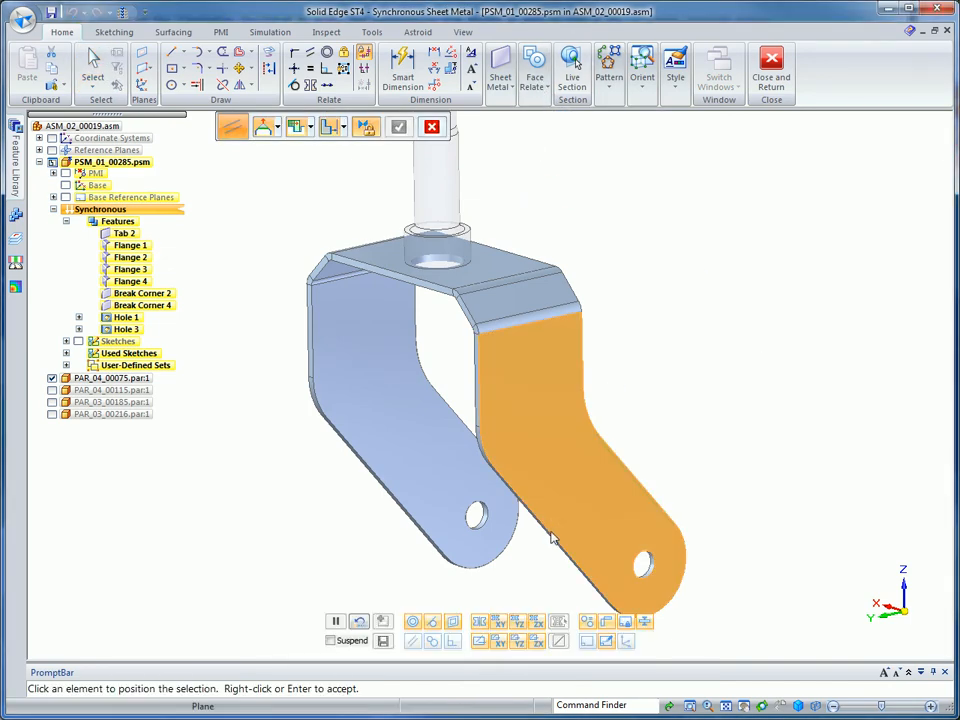
{"action": "right_click", "coordinate": [551, 540]}
{"action": "left_click", "coordinate": [621, 549]}
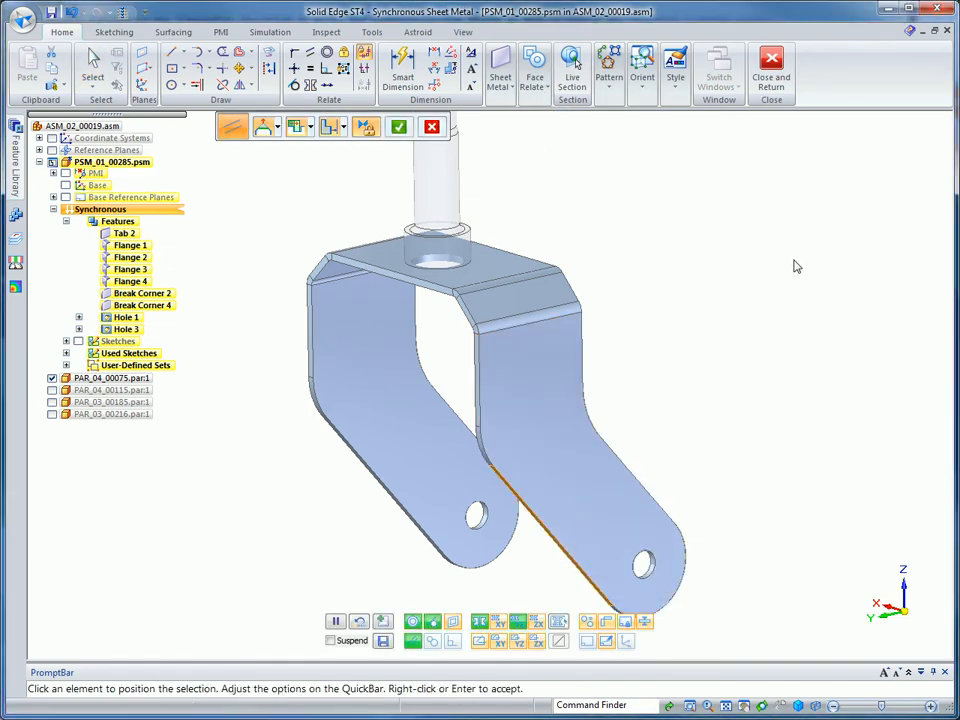
{"action": "right_click", "coordinate": [797, 266]}
Dimension the radius of the near fork arm's rounded end and return to the assembly.
{"action": "left_click", "coordinate": [403, 68]}
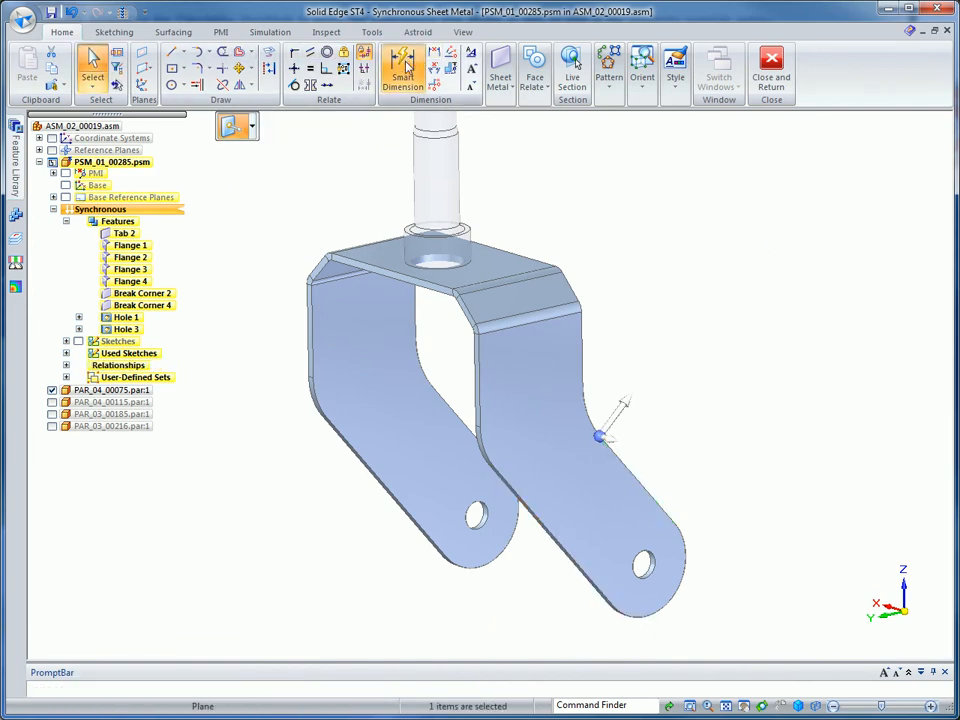
{"action": "left_click", "coordinate": [686, 569]}
{"action": "left_click", "coordinate": [765, 545]}
{"action": "key", "text": "Escape"}
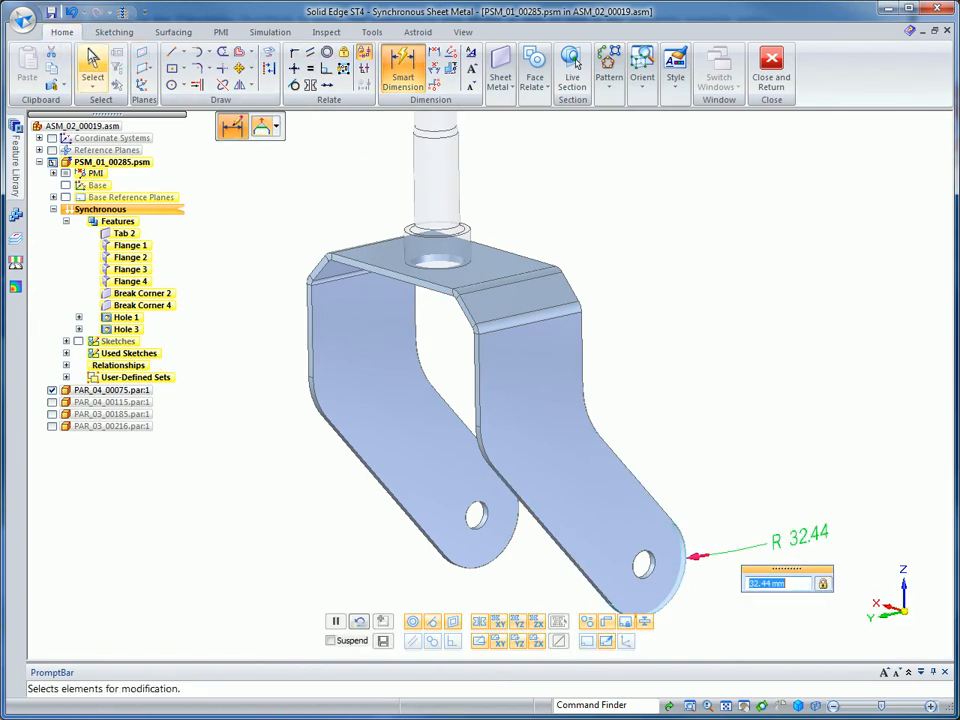
{"action": "left_click", "coordinate": [771, 68]}
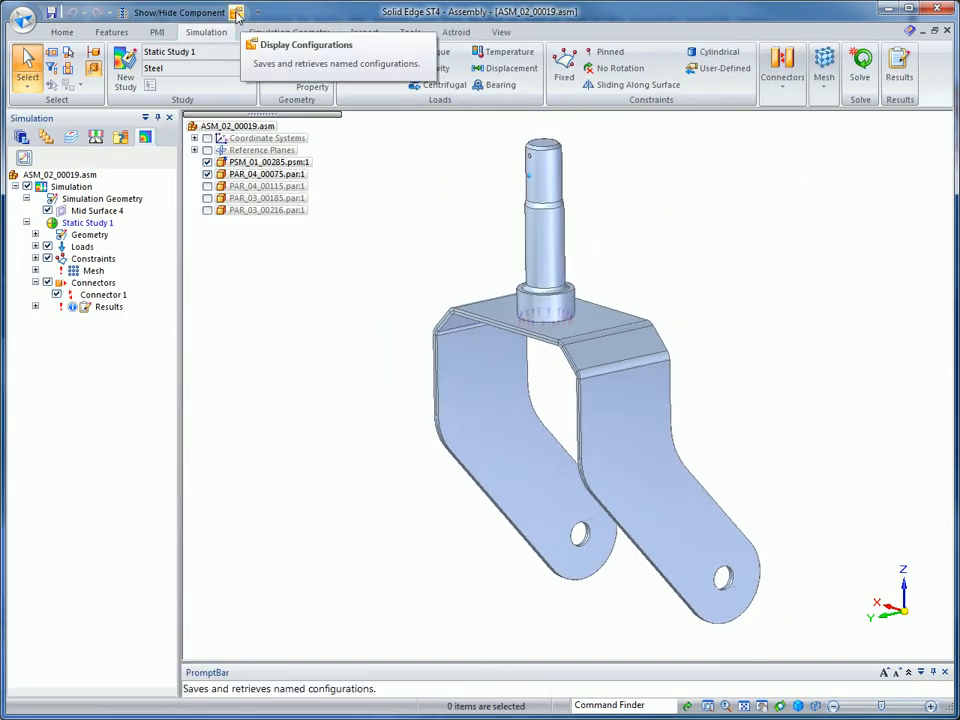
Apply the All Parts On display configuration to show the complete caster assembly.
{"action": "left_click", "coordinate": [237, 13]}
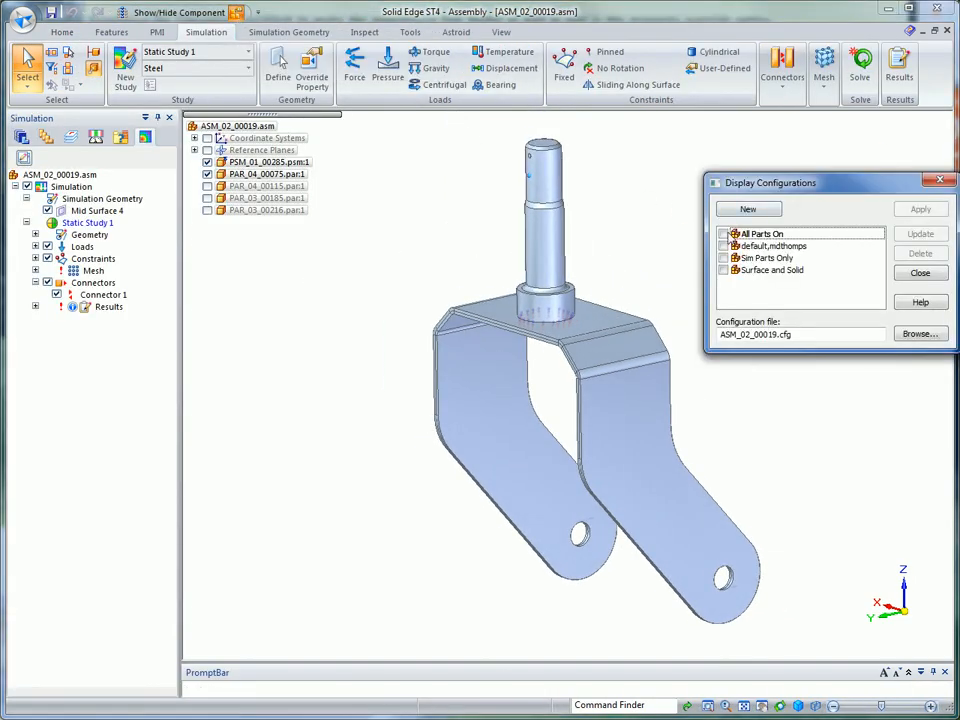
{"action": "left_click", "coordinate": [921, 209]}
{"action": "left_click", "coordinate": [920, 273]}
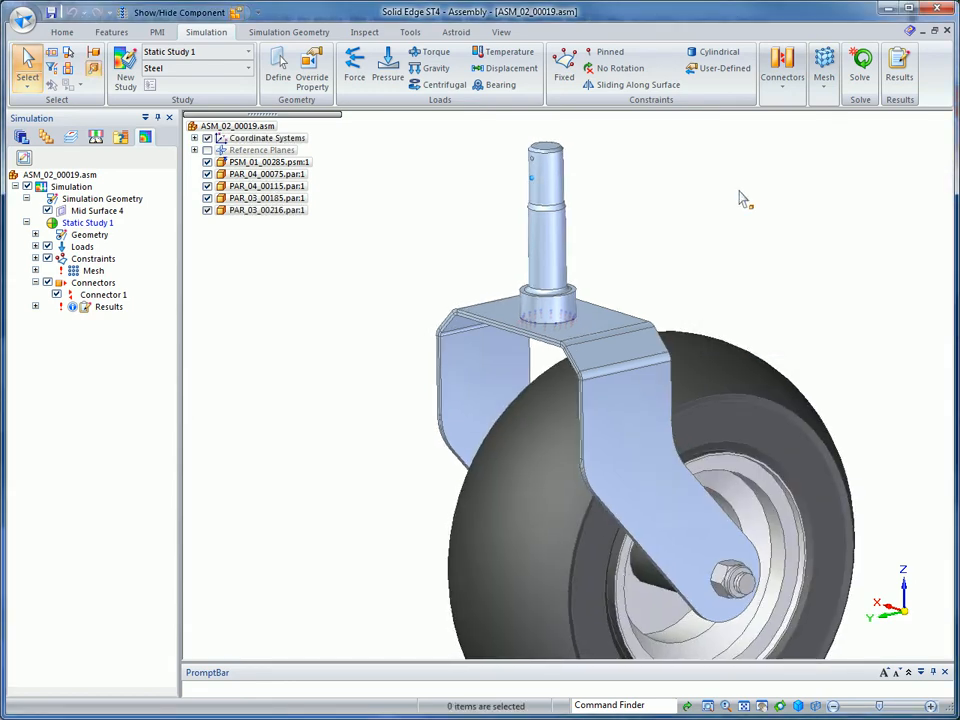
Override the fork mid-surface properties with Steel at a thickness of 10 mm, and expand the override entry in the study.
{"action": "left_click", "coordinate": [309, 75]}
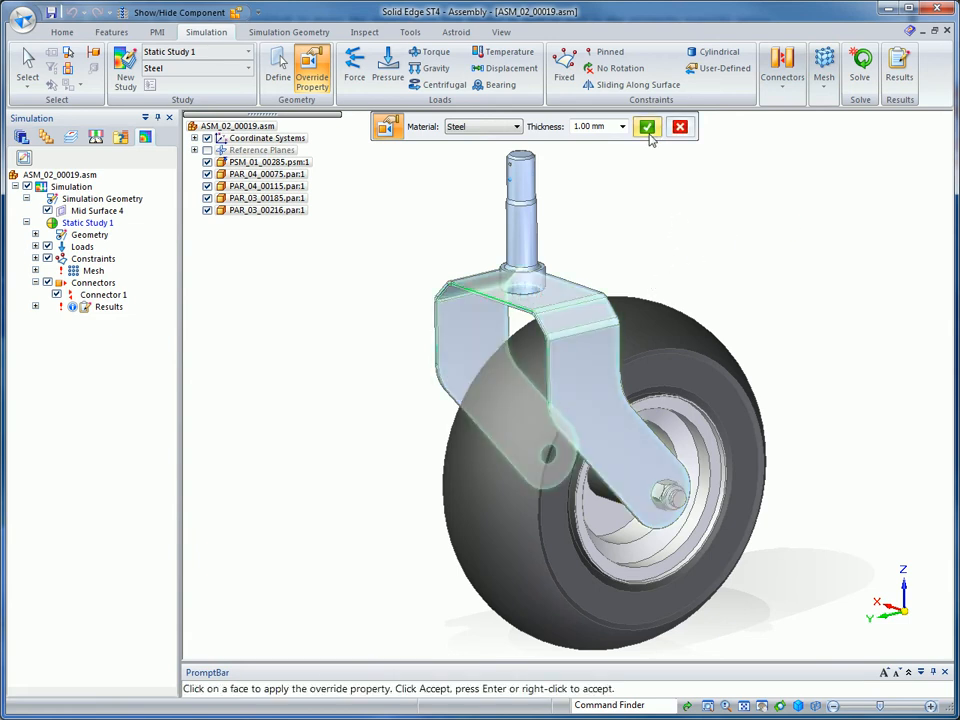
{"action": "left_click", "coordinate": [613, 127]}
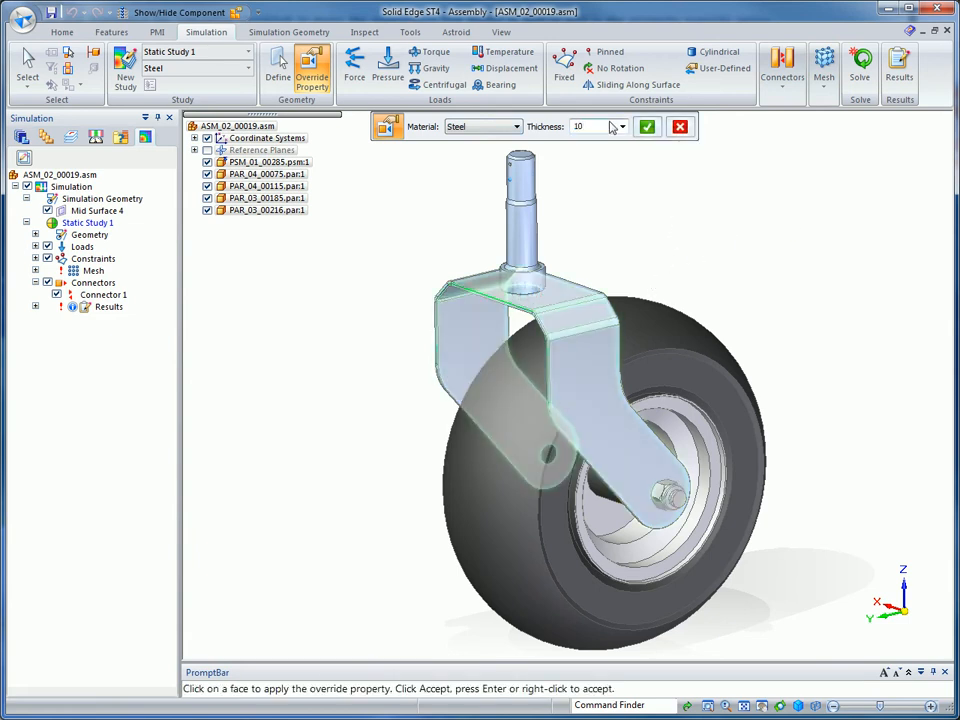
{"action": "left_click", "coordinate": [647, 127]}
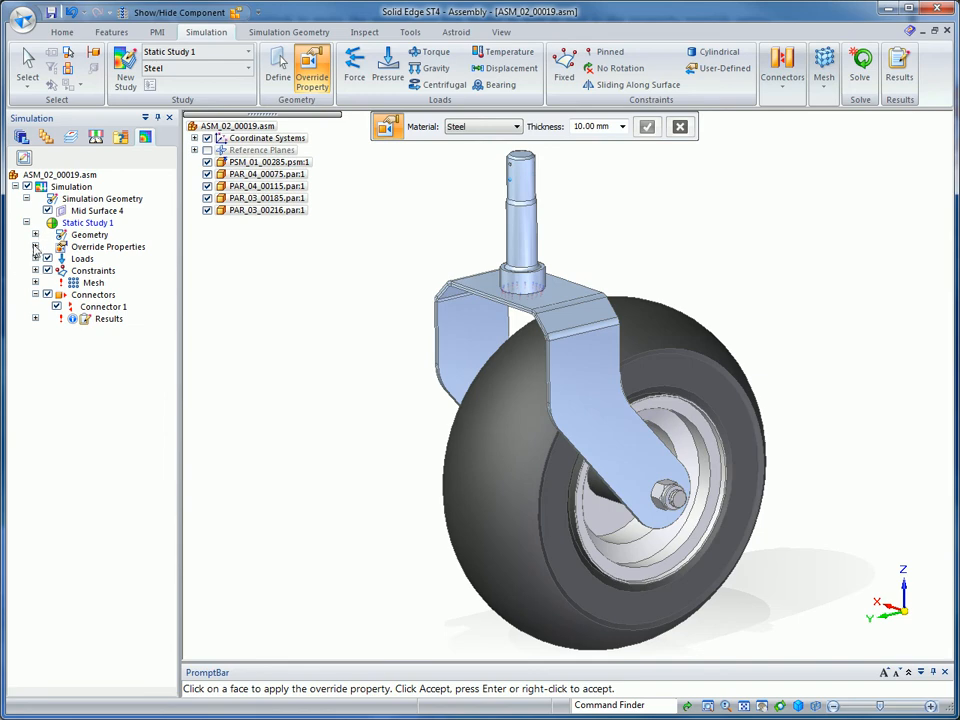
{"action": "left_click", "coordinate": [35, 247]}
{"action": "key", "text": "Escape"}
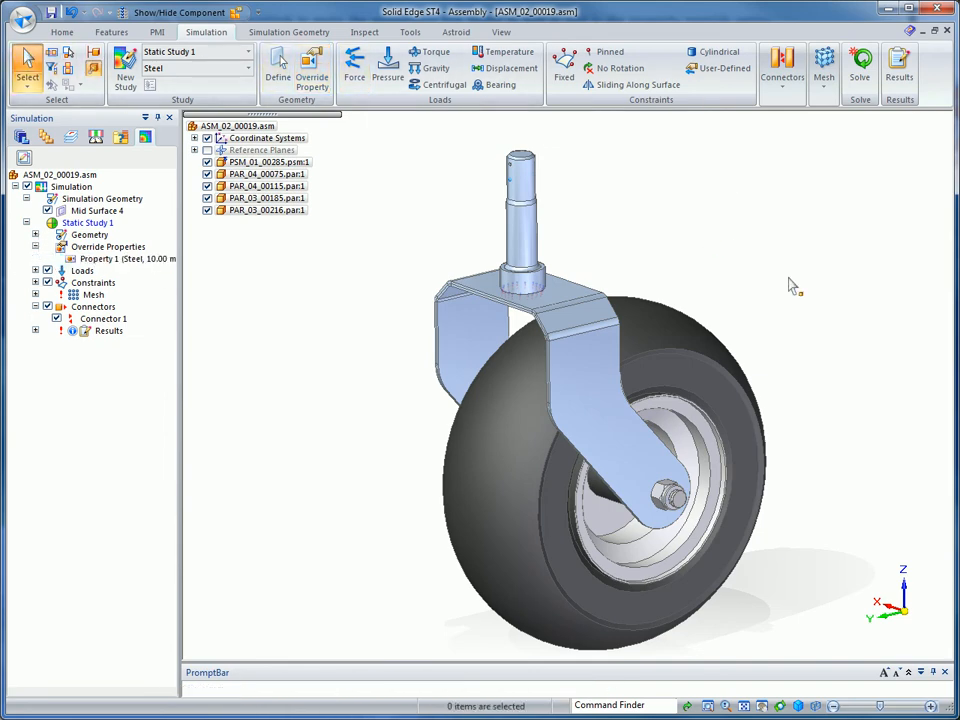
Move the long edge face of the fork's top plate outward by 10 mm from the stem.
{"action": "scroll", "coordinate": [830, 285], "scroll_direction": "up", "scroll_amount": 3}
{"action": "scroll", "coordinate": [797, 256], "scroll_direction": "up", "scroll_amount": 3}
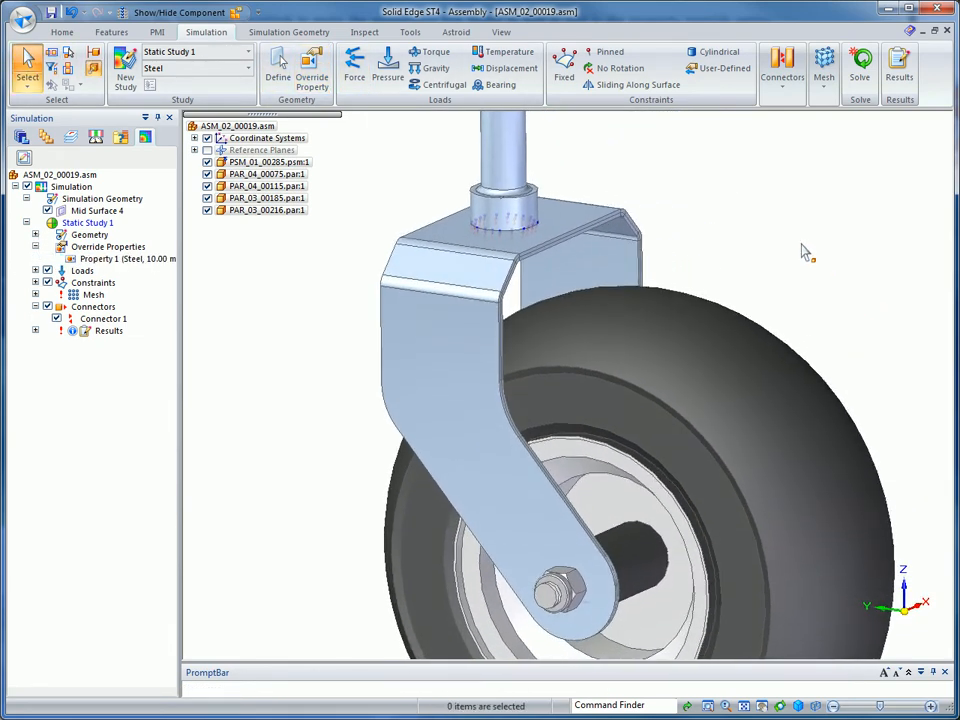
{"action": "left_click", "coordinate": [580, 216]}
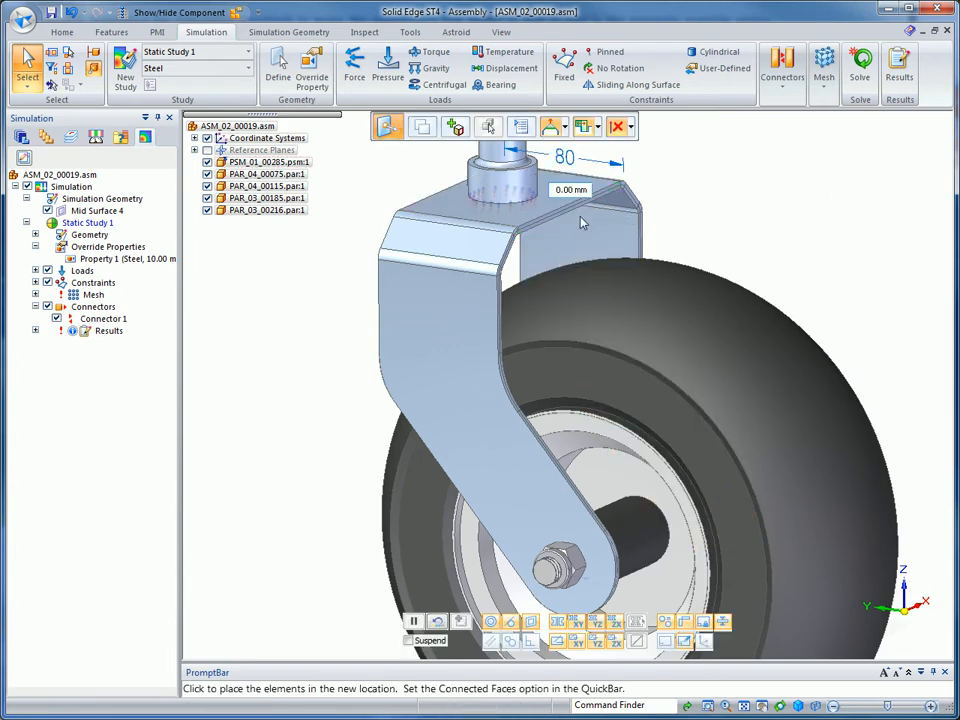
{"action": "type", "text": "10"}
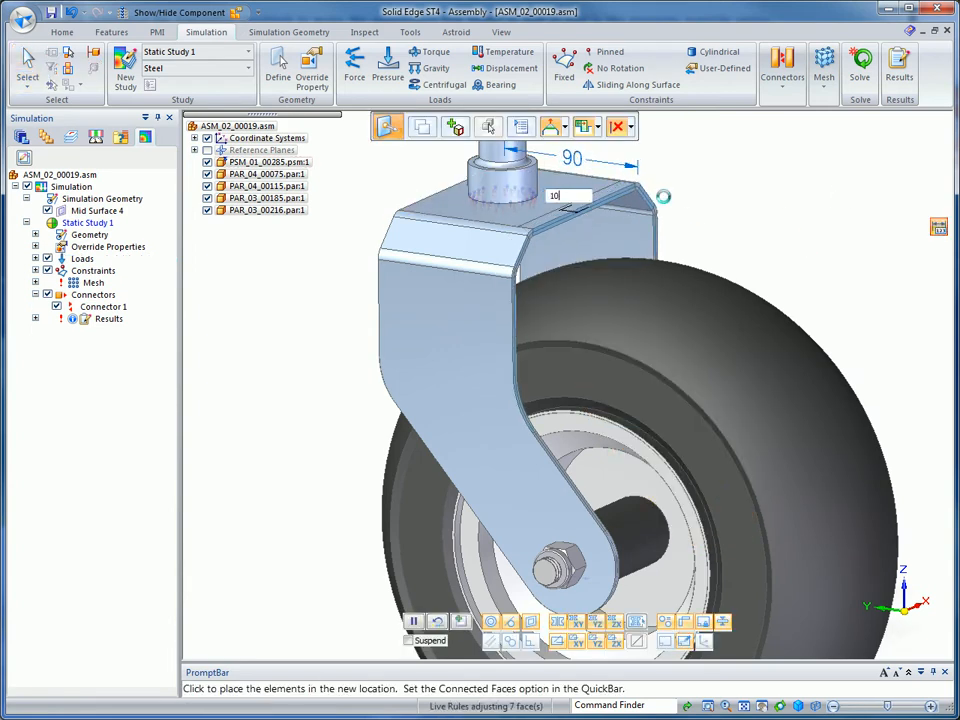
{"action": "key", "text": "Return"}
Move the angled shoulder face of the fork inward by about 13 mm.
{"action": "left_click", "coordinate": [440, 240]}
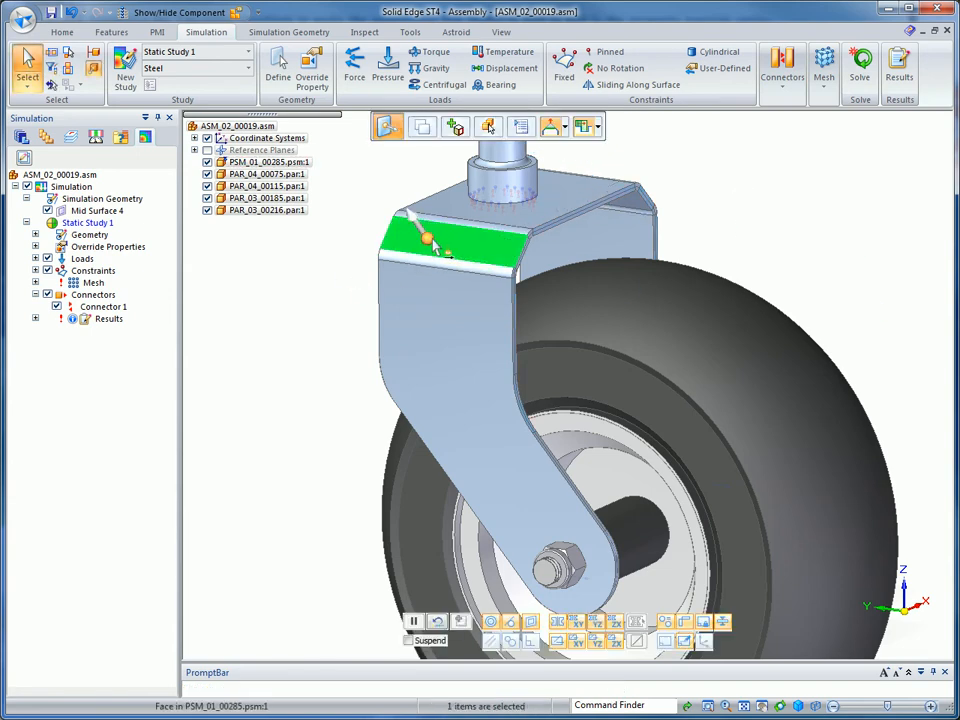
{"action": "left_click_drag", "start_coordinate": [439, 242], "coordinate": [405, 330]}
{"action": "left_click", "coordinate": [412, 302]}
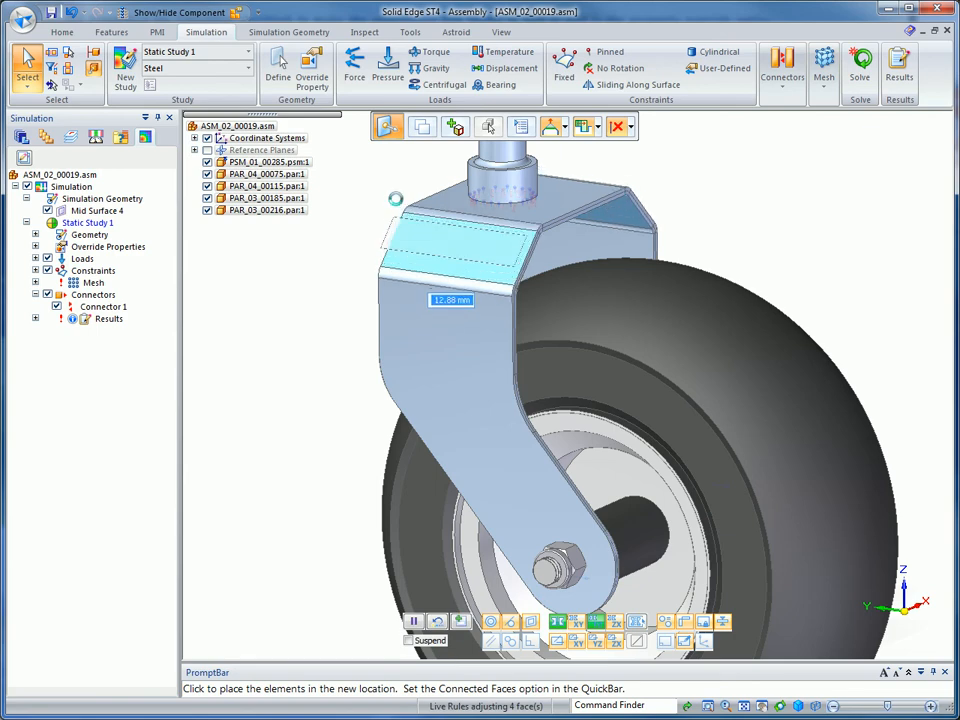
{"action": "type", "text": "12"}
{"action": "key", "text": "Return"}
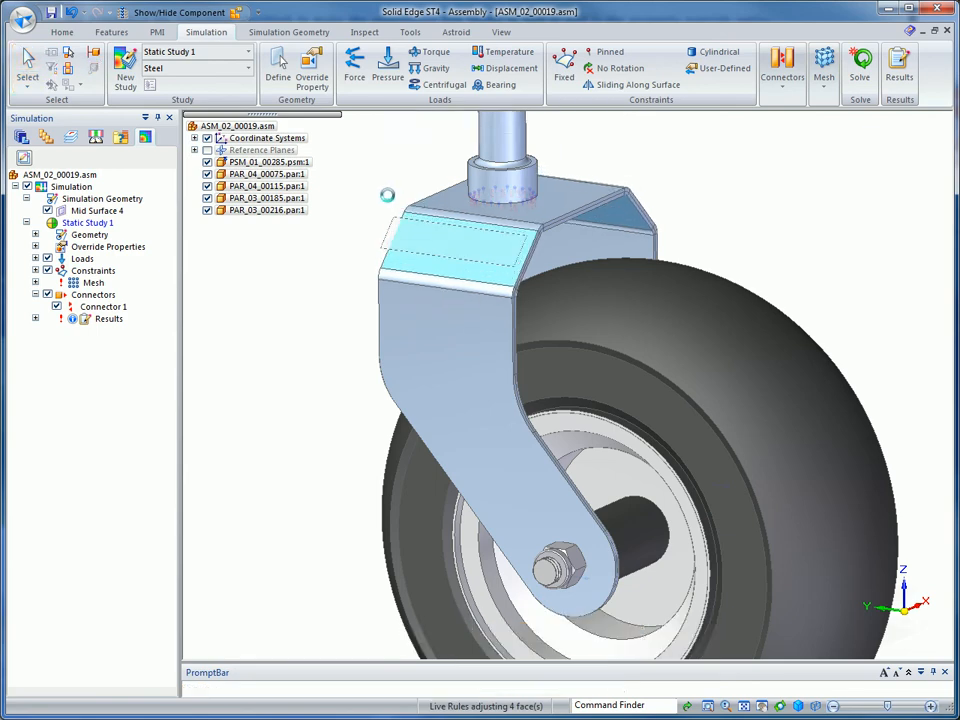
{"action": "key", "text": "Escape"}
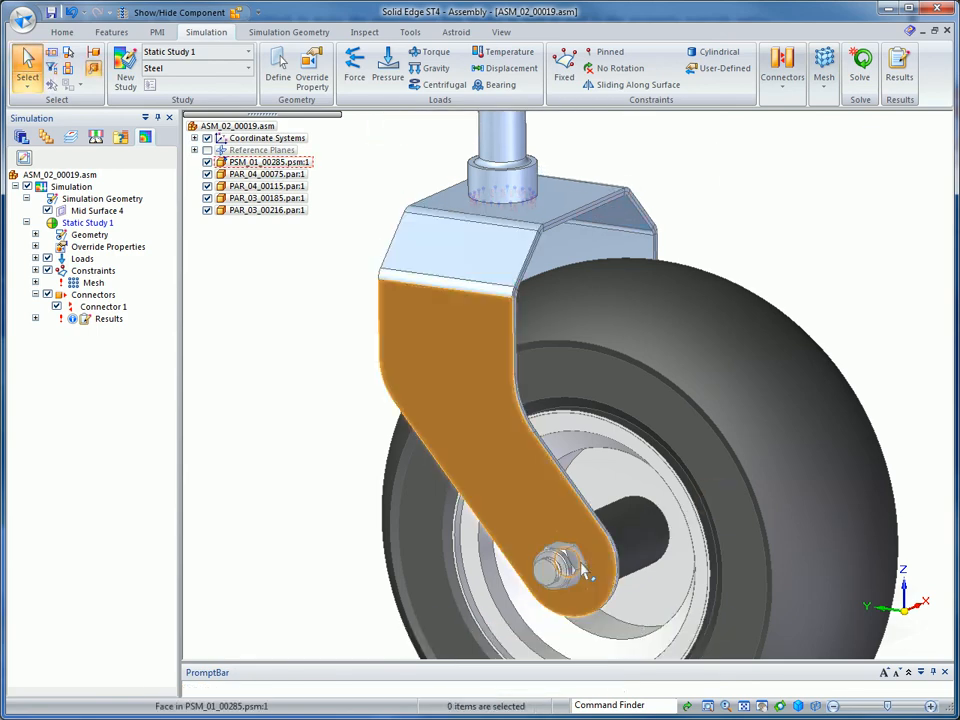
Move the axle hole at the lower end of the fork arms upward by about 18 mm.
{"action": "left_click", "coordinate": [581, 567]}
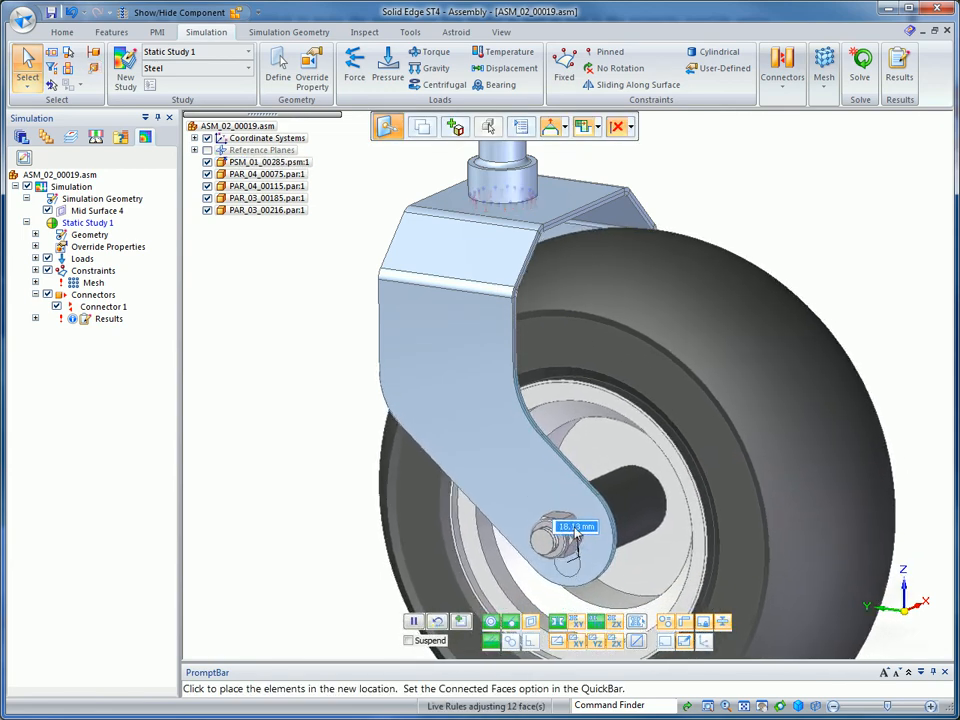
{"action": "left_click", "coordinate": [575, 533]}
{"action": "left_click", "coordinate": [828, 156]}
{"action": "scroll", "coordinate": [830, 156], "scroll_direction": "down", "scroll_amount": 3}
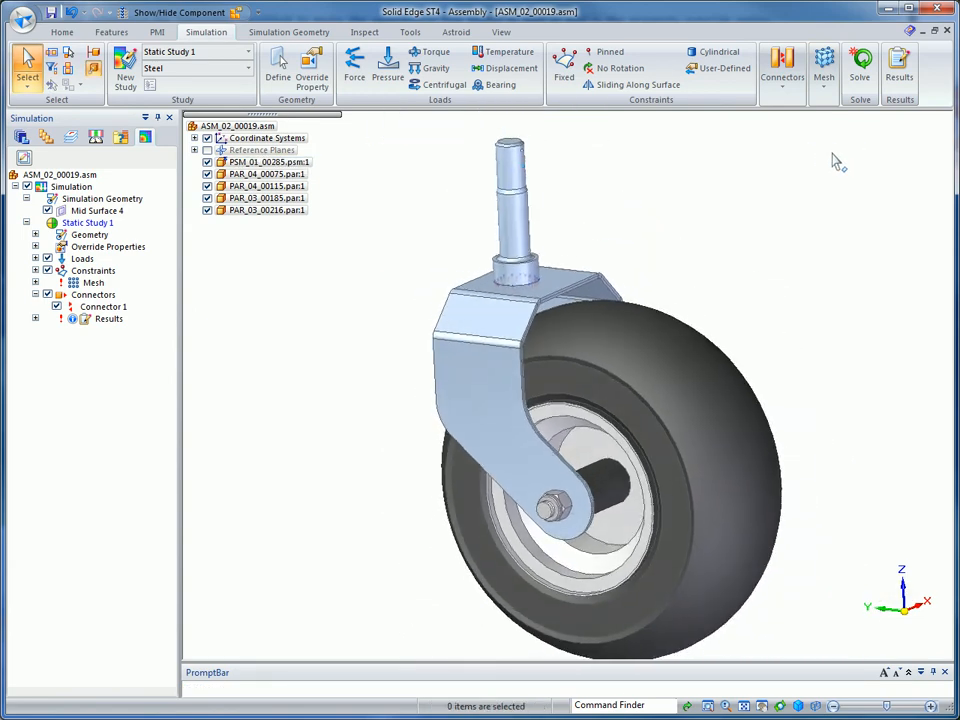
Apply the Surface and Solid display configuration and solve Static Study 1 again for the modified fork.
{"action": "left_click", "coordinate": [235, 12]}
{"action": "left_click", "coordinate": [818, 268]}
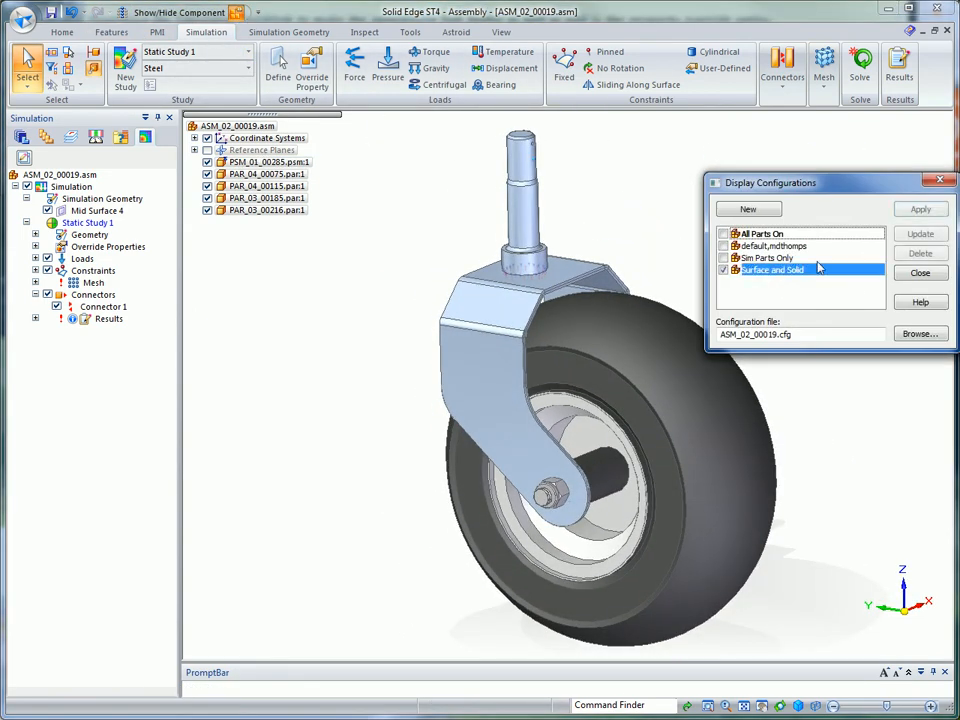
{"action": "left_click", "coordinate": [920, 210]}
{"action": "left_click", "coordinate": [920, 272]}
{"action": "left_click", "coordinate": [862, 70]}
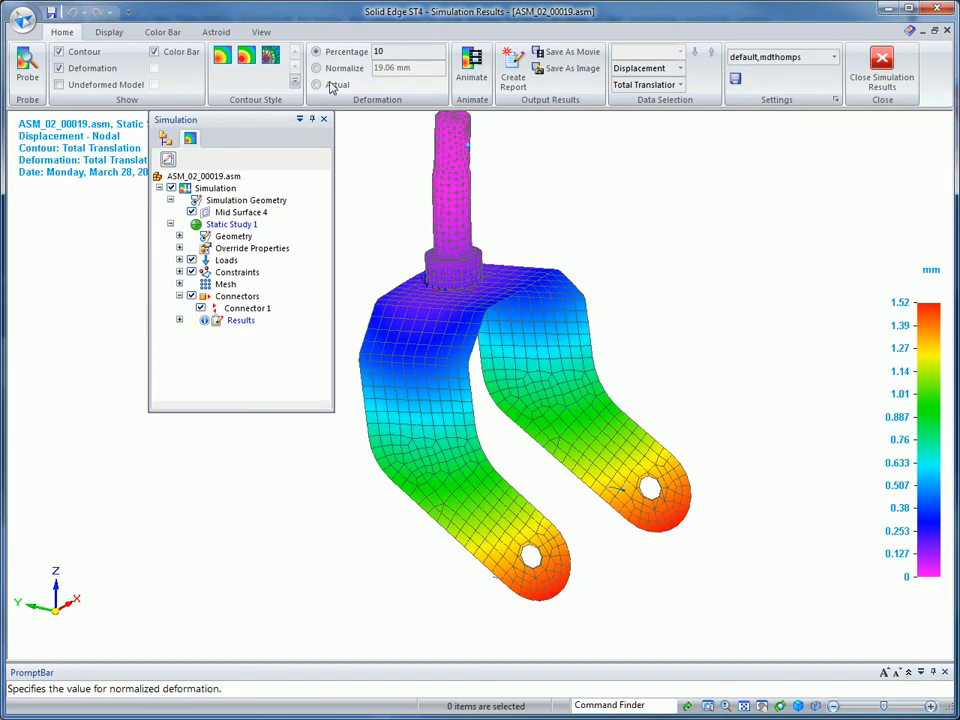
Set the displacement plot to actual deformation, play the deformation animation of the fork and stem, and close it.
{"action": "left_click", "coordinate": [316, 84]}
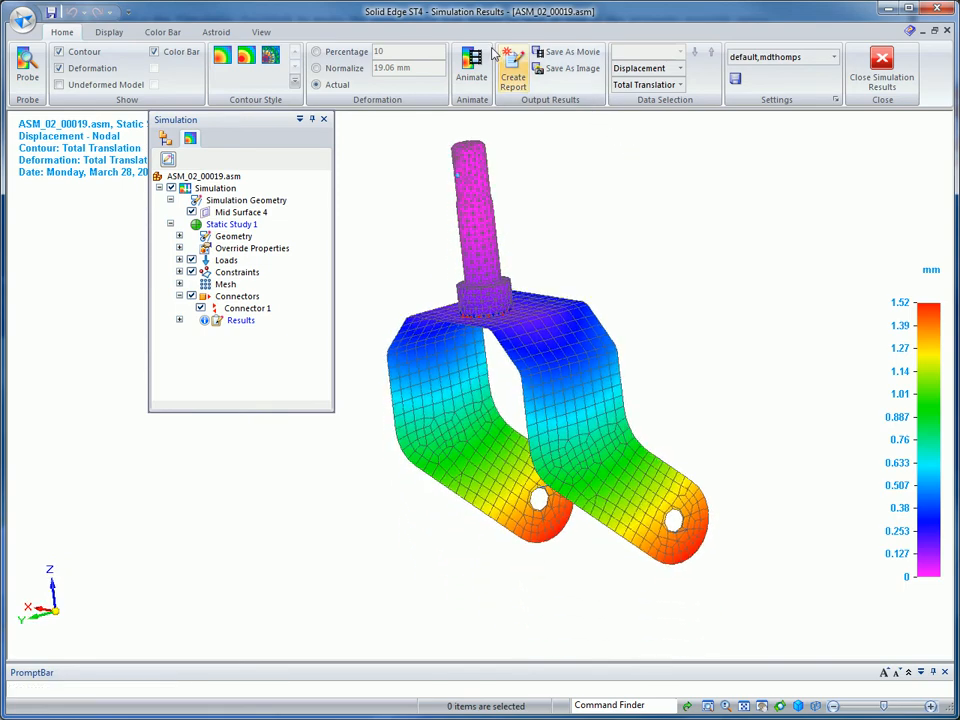
{"action": "left_click", "coordinate": [474, 78]}
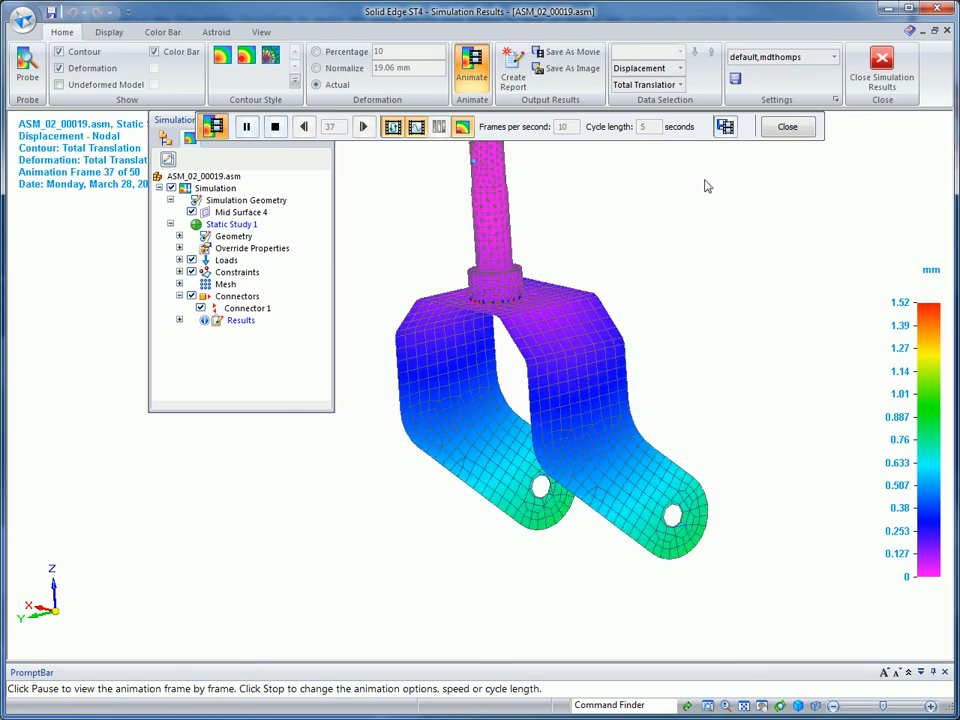
{"action": "left_click", "coordinate": [788, 128]}
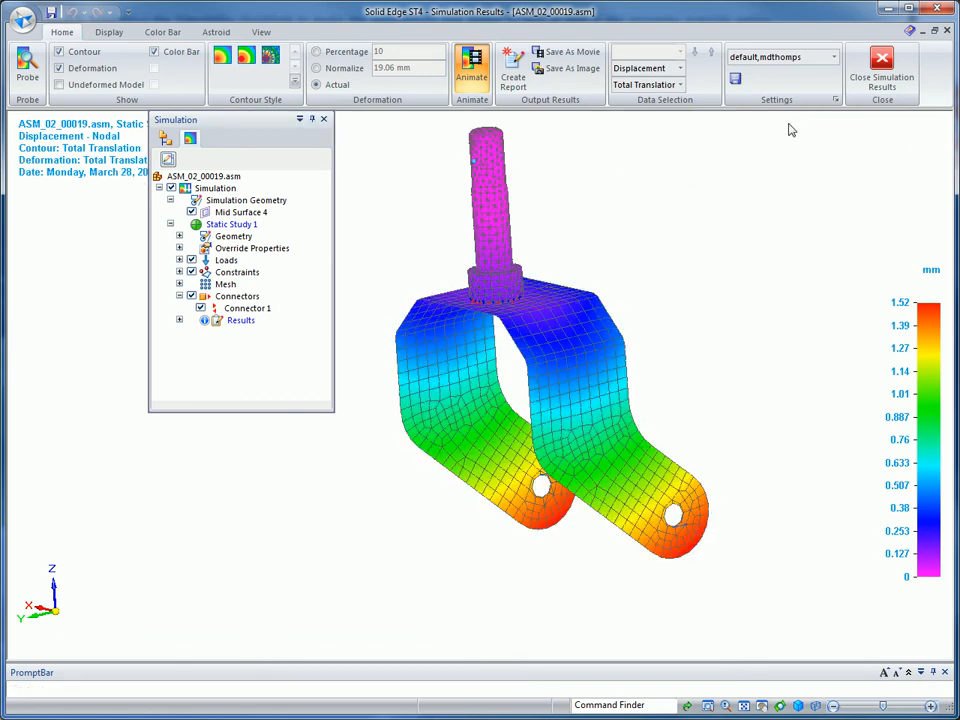
Create a Word 2007 simulation report of the study, review it down to the override properties and loads, and close it.
{"action": "left_click", "coordinate": [511, 80]}
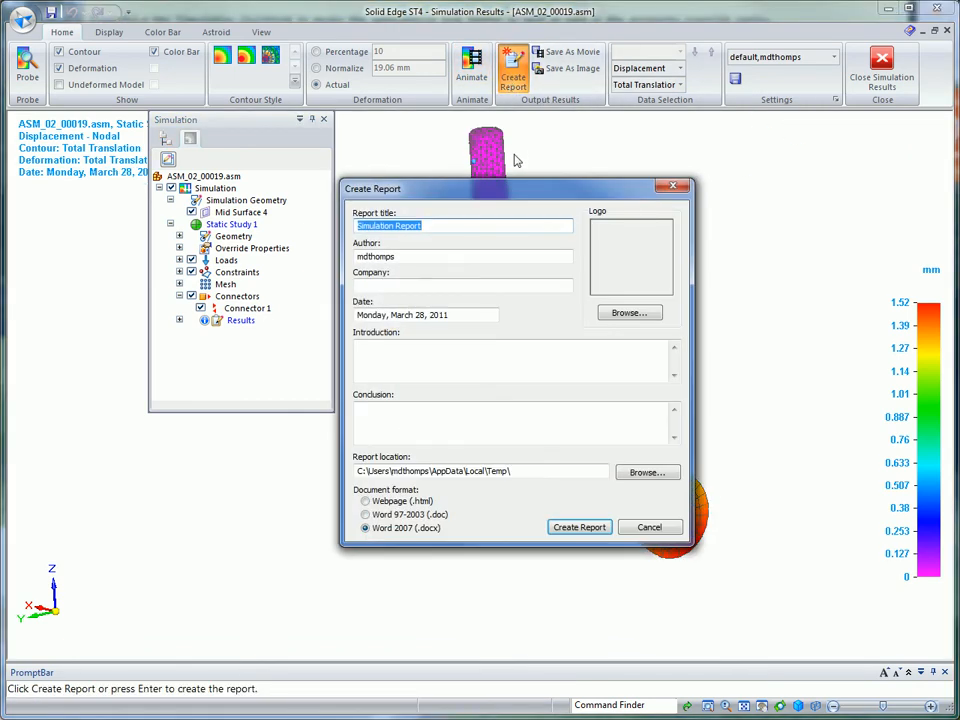
{"action": "left_click", "coordinate": [570, 527]}
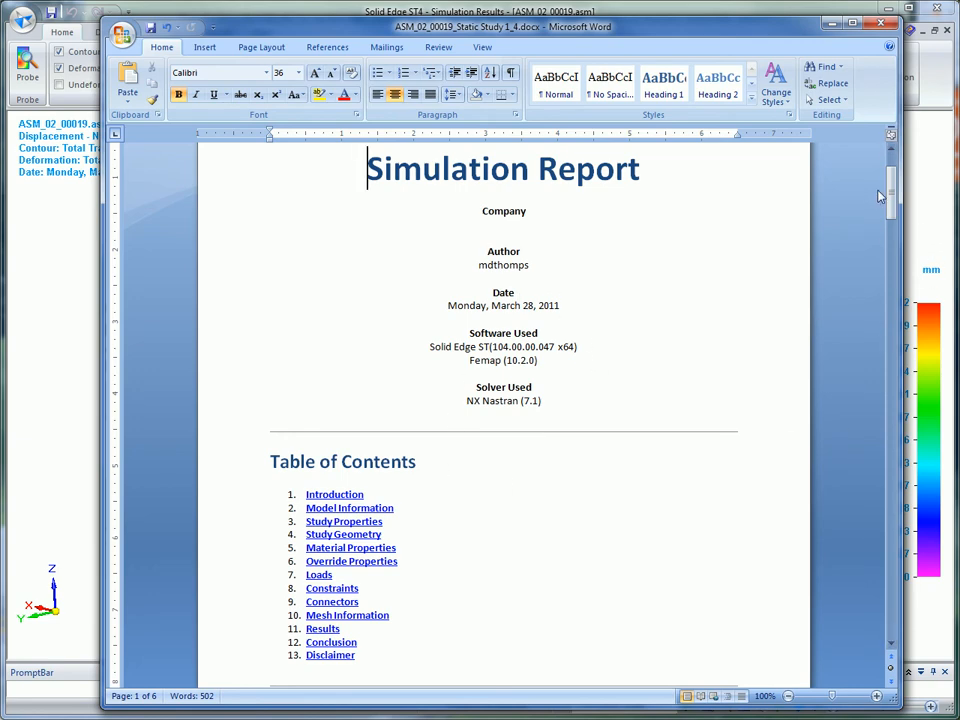
{"action": "left_click_drag", "start_coordinate": [890, 193], "coordinate": [880, 370]}
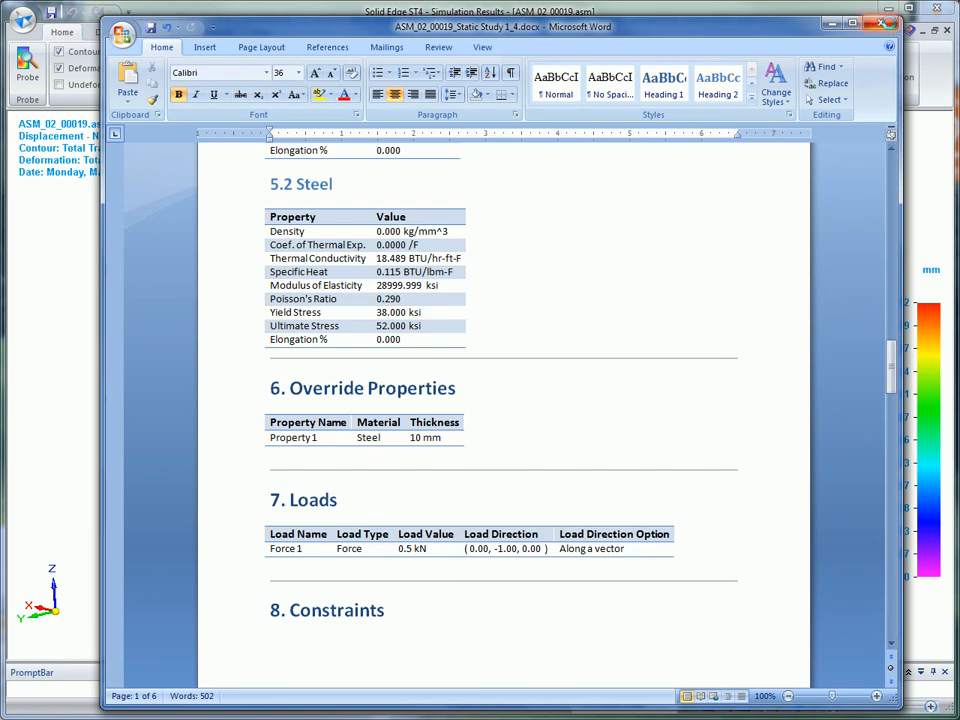
{"action": "left_click", "coordinate": [887, 22]}
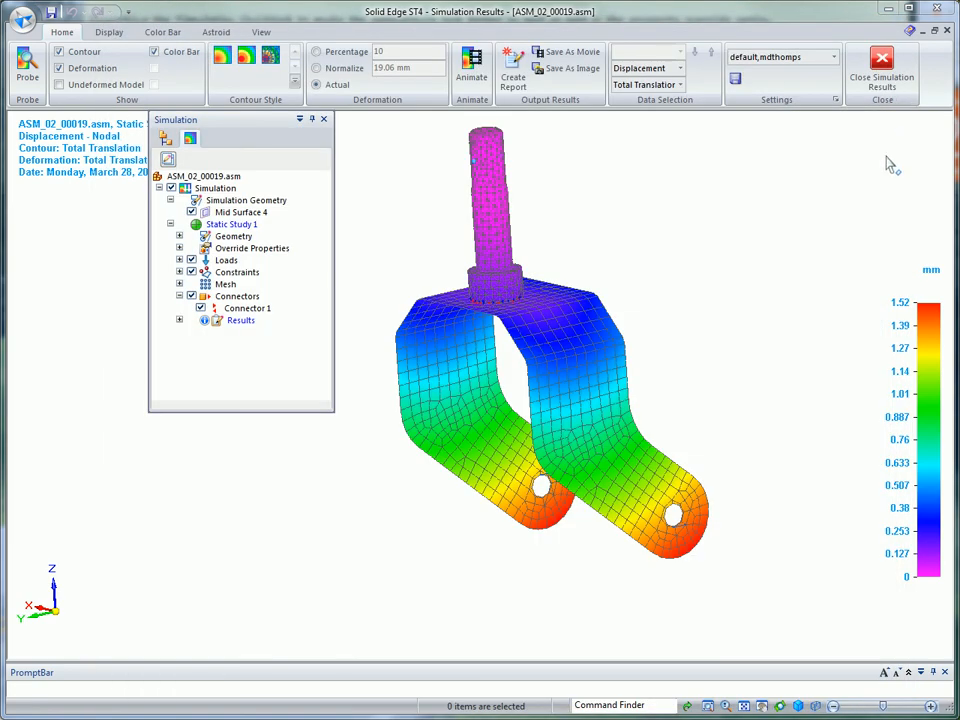